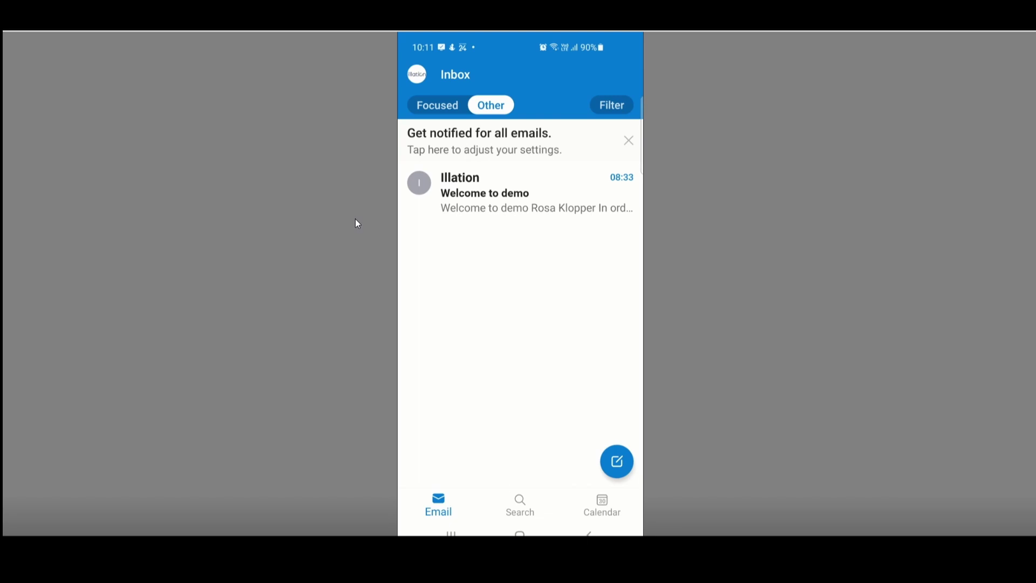
- Open the Welcome to demo email and follow its Enter link to getstarted.ivod.co.za
{"action": "left_click", "coordinate": [478, 184]}
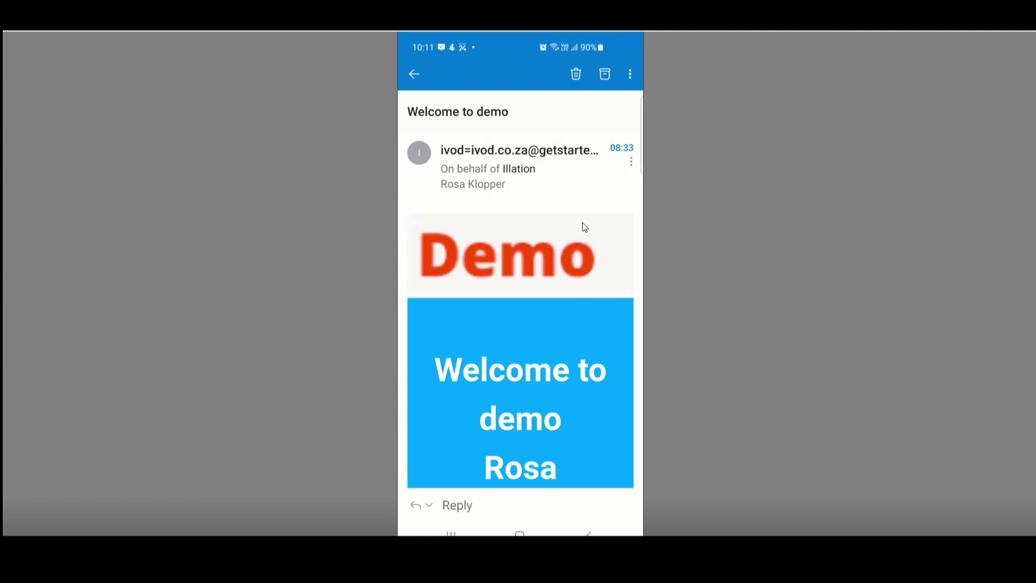
{"action": "scroll", "coordinate": [583, 224], "scroll_direction": "down", "scroll_amount": 2}
{"action": "scroll", "coordinate": [584, 226], "scroll_direction": "down", "scroll_amount": 1}
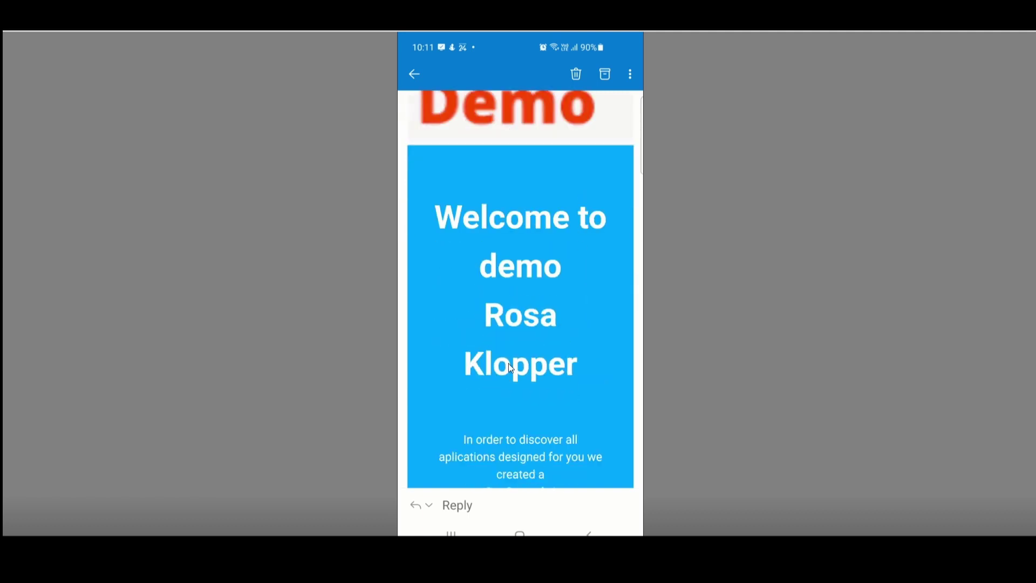
{"action": "scroll", "coordinate": [508, 364], "scroll_direction": "down", "scroll_amount": 3}
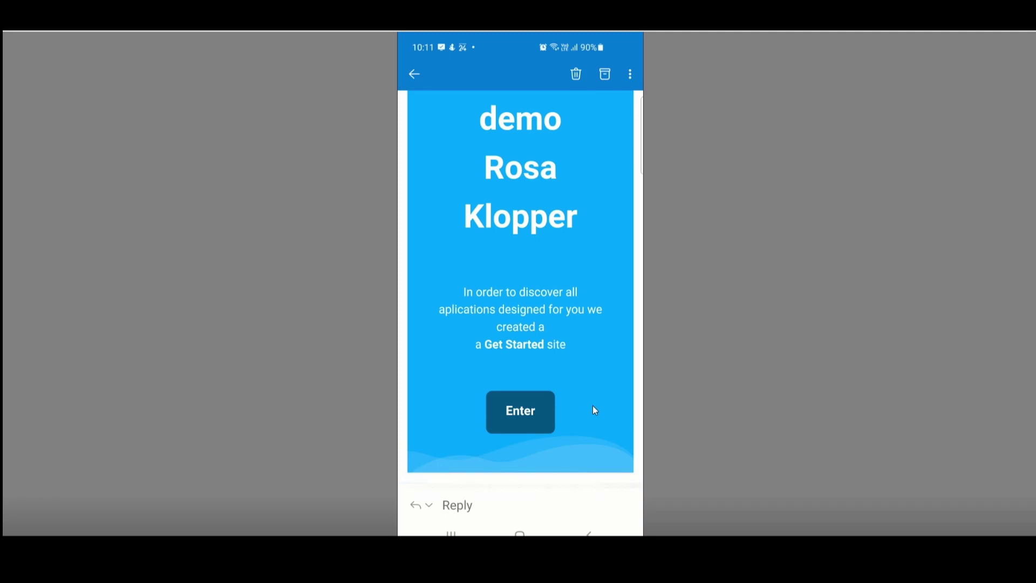
{"action": "left_click", "coordinate": [526, 413]}
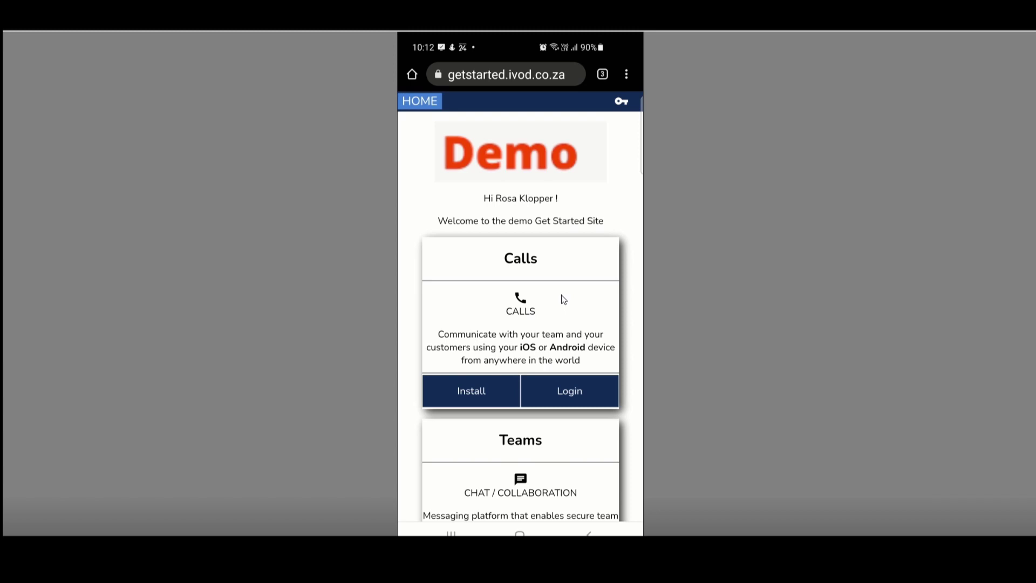
- Follow the Calls card's Install link to the Cloudphone11 UC Play Store listing
{"action": "left_click", "coordinate": [478, 393]}
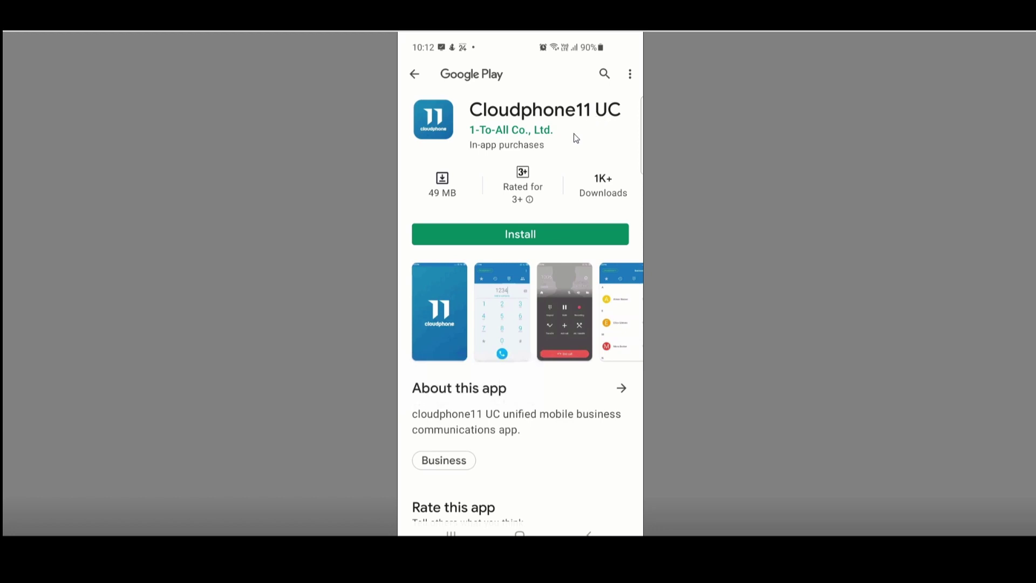
- Install Cloudphone11 UC from Google Play and open it once installed
{"action": "left_click", "coordinate": [503, 236]}
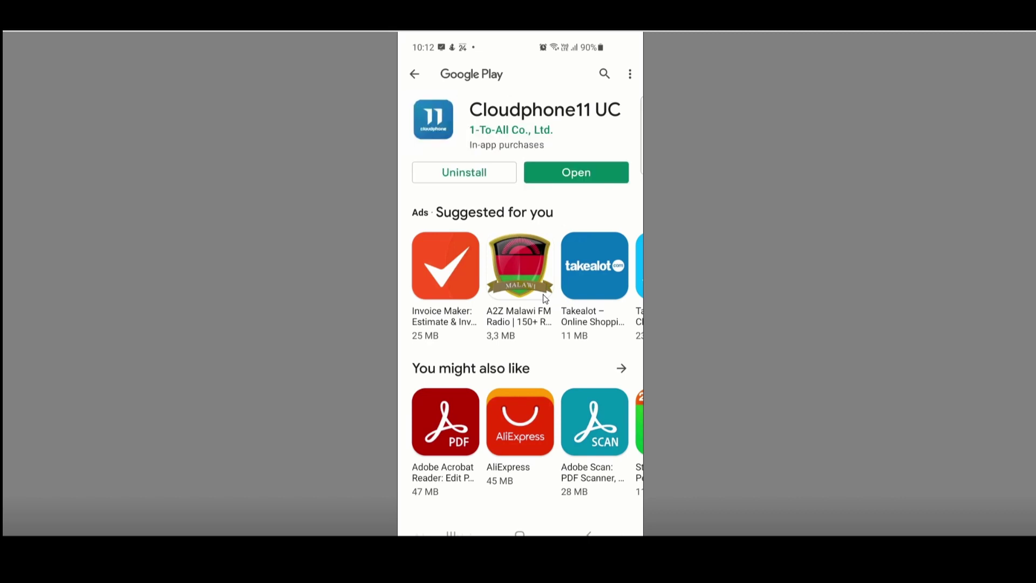
{"action": "left_click", "coordinate": [597, 181]}
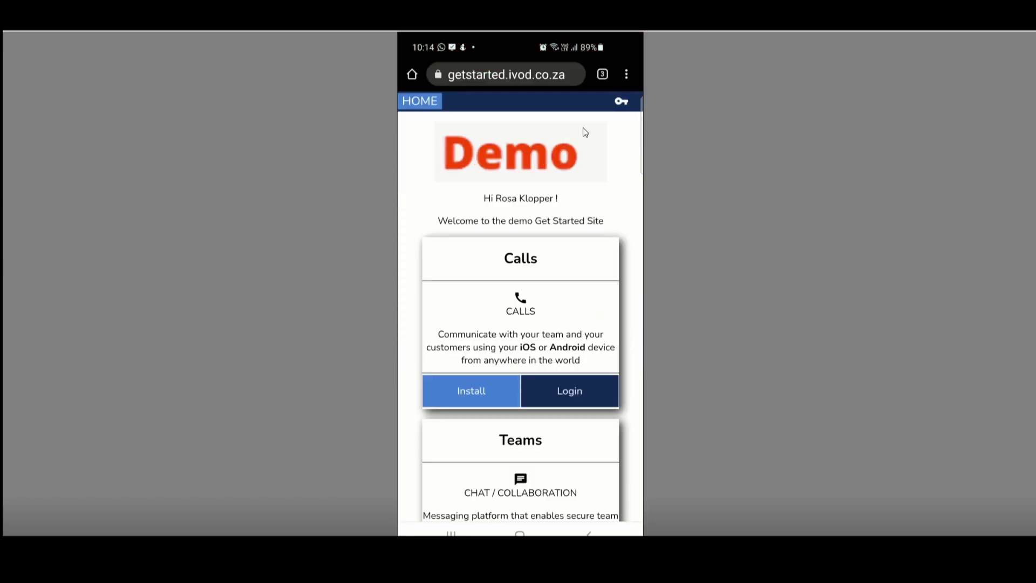
- Use the Calls card's Login link to launch Cloudphone11 UC and sign in
{"action": "left_click", "coordinate": [563, 391]}
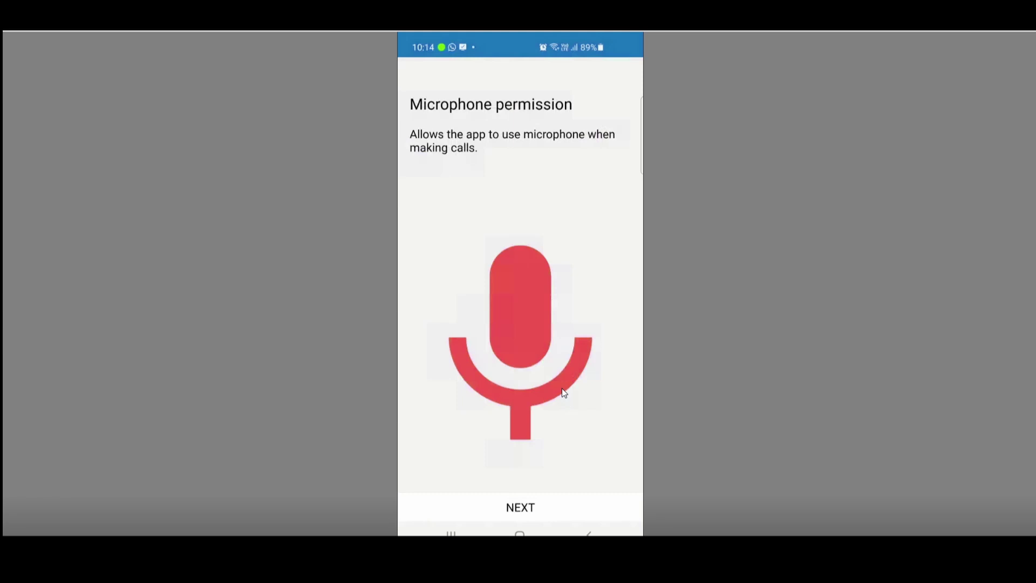
- Allow microphone (while using the app), phone and contacts access, keeping fullscreen incoming calls on
{"action": "left_click", "coordinate": [517, 510]}
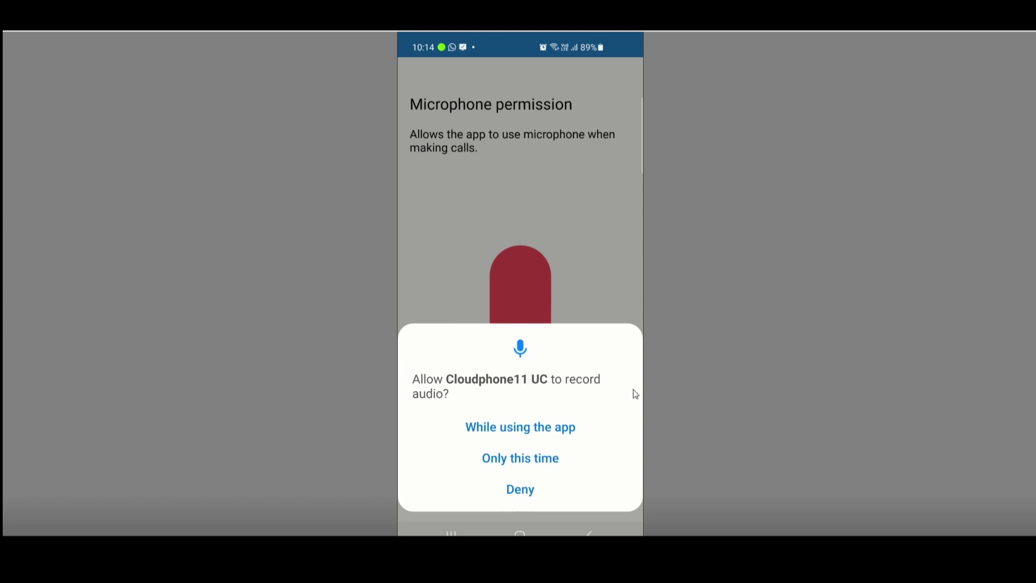
{"action": "left_click", "coordinate": [504, 428]}
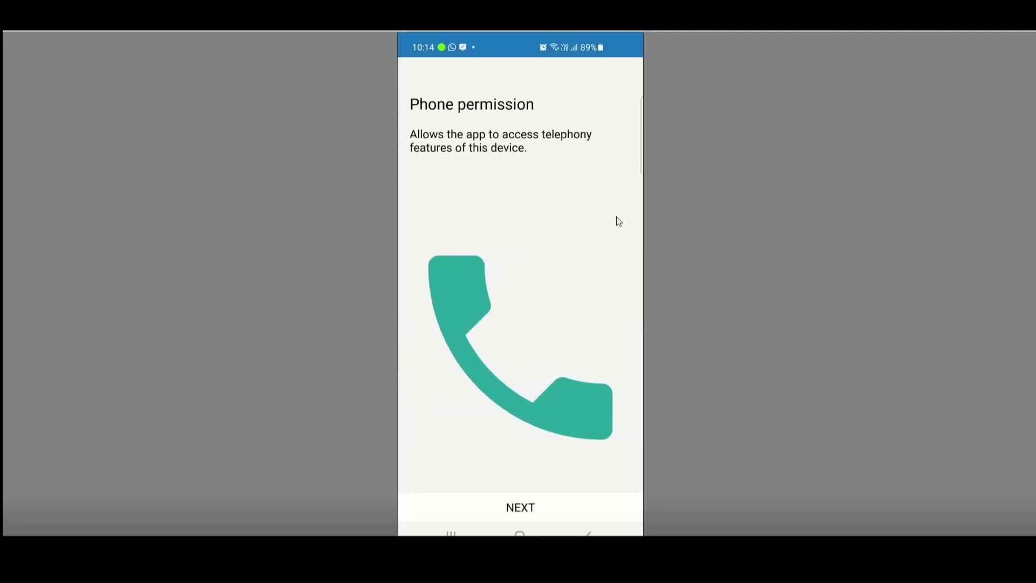
{"action": "left_click", "coordinate": [513, 506]}
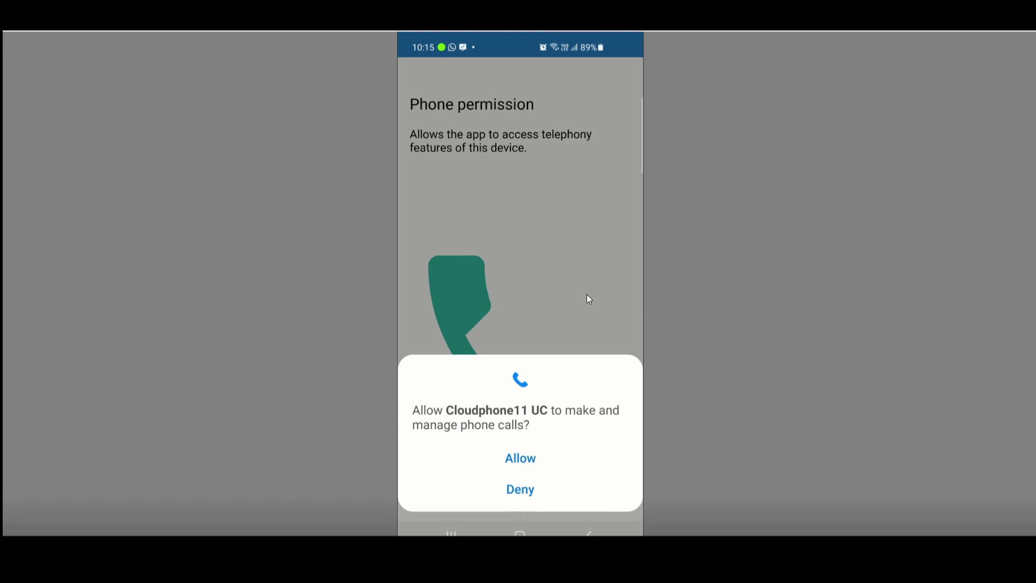
{"action": "left_click", "coordinate": [518, 463]}
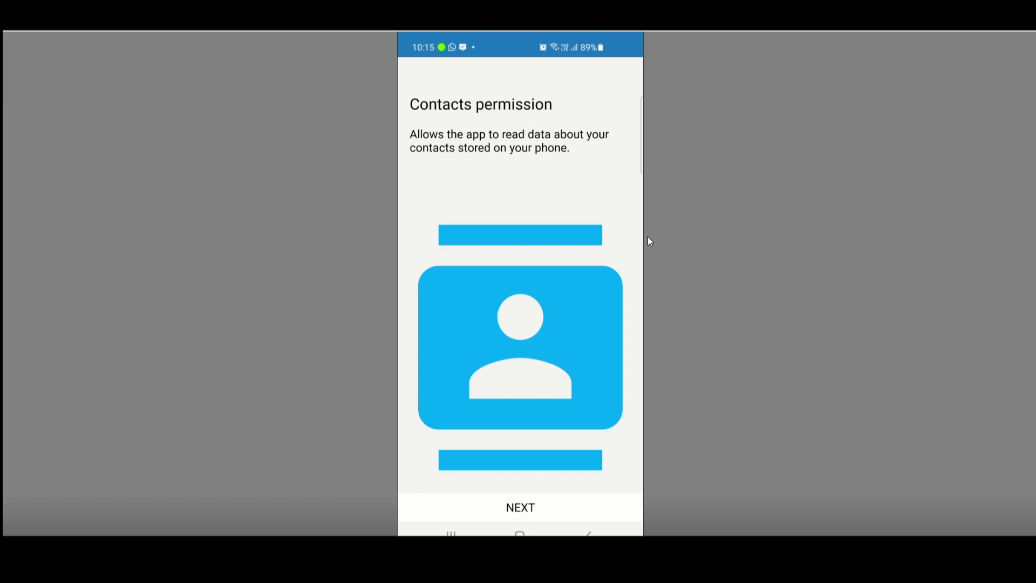
{"action": "left_click", "coordinate": [516, 514]}
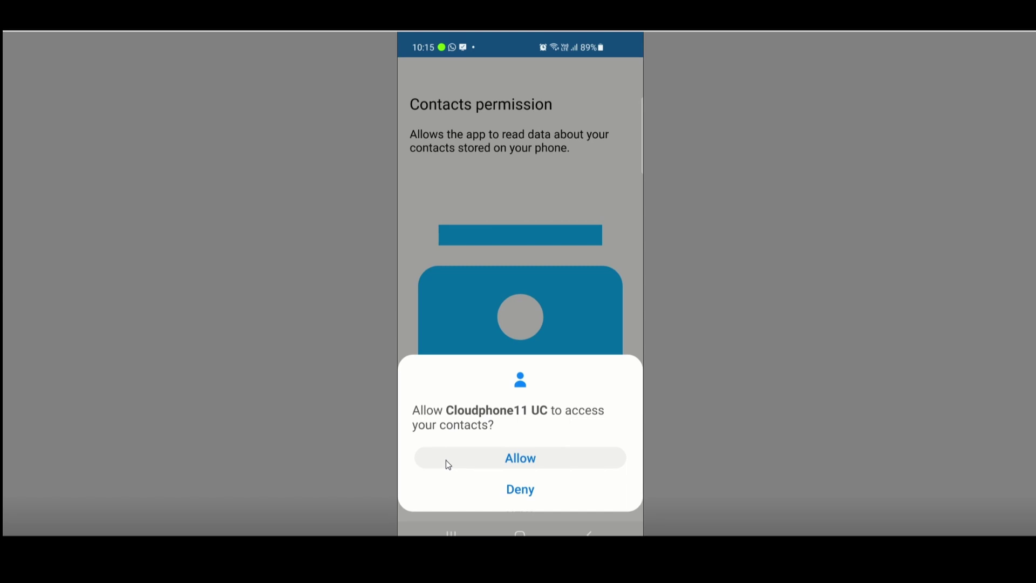
{"action": "left_click", "coordinate": [531, 462]}
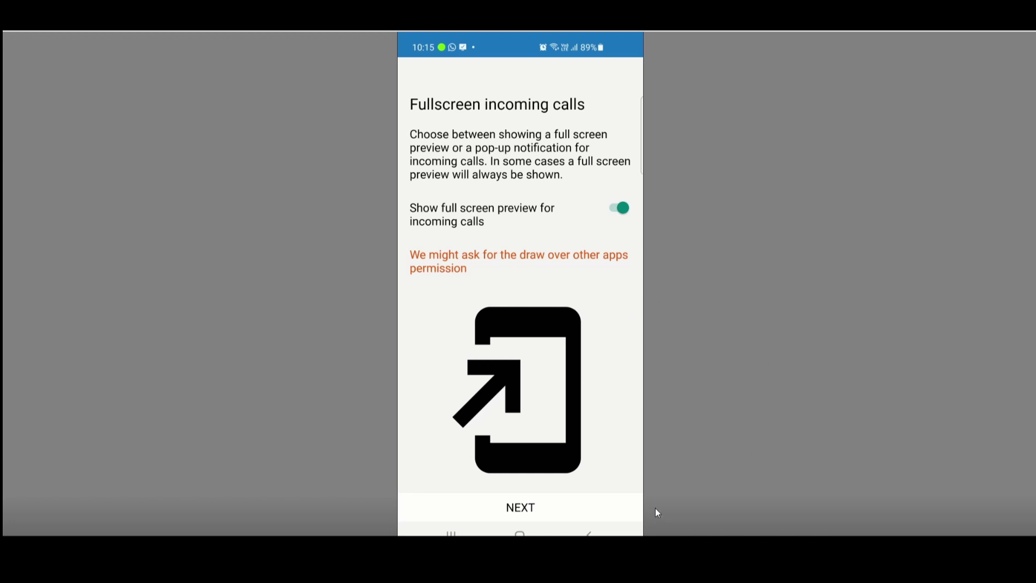
{"action": "left_click", "coordinate": [522, 512]}
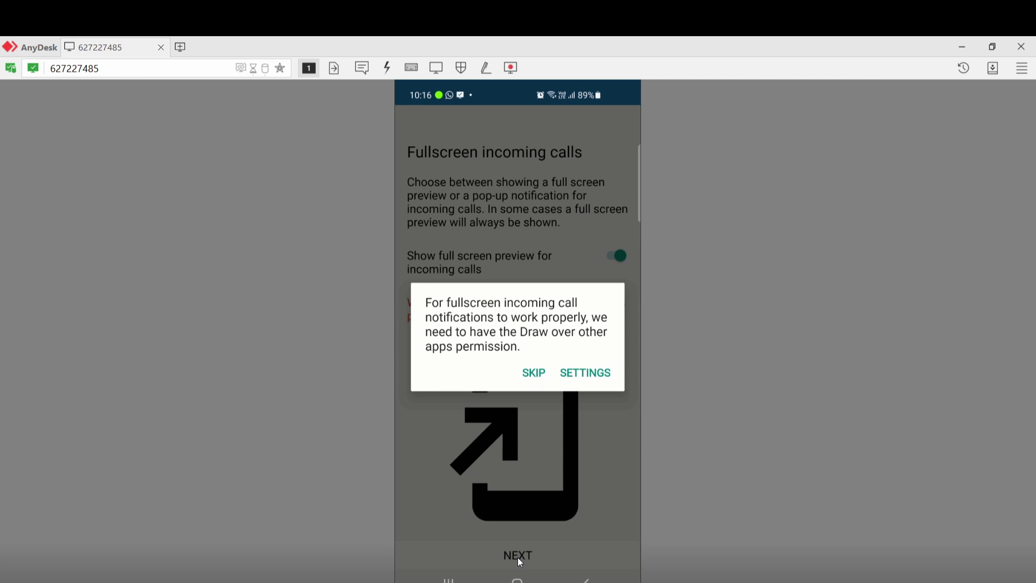
- Switch on Appear on top for Cloudphone11 UC, then show the recent apps overview
{"action": "left_click", "coordinate": [588, 374]}
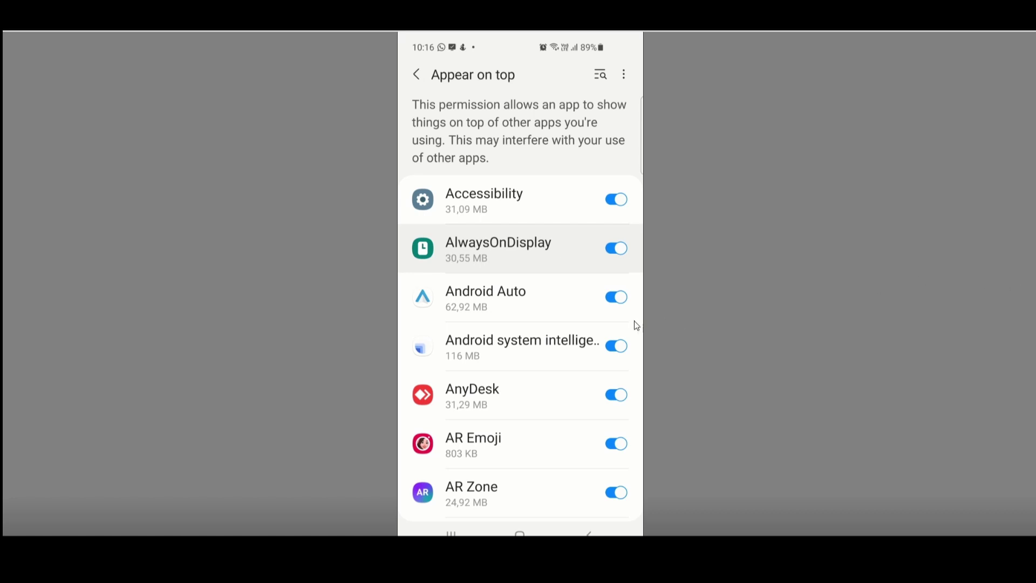
{"action": "scroll", "coordinate": [548, 328], "scroll_direction": "down", "scroll_amount": 10}
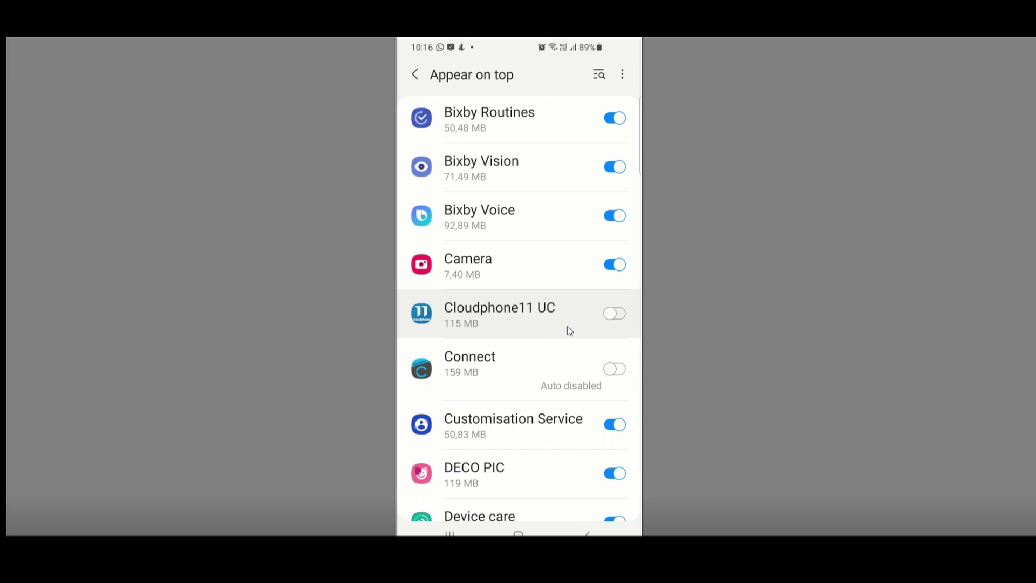
{"action": "left_click", "coordinate": [615, 314]}
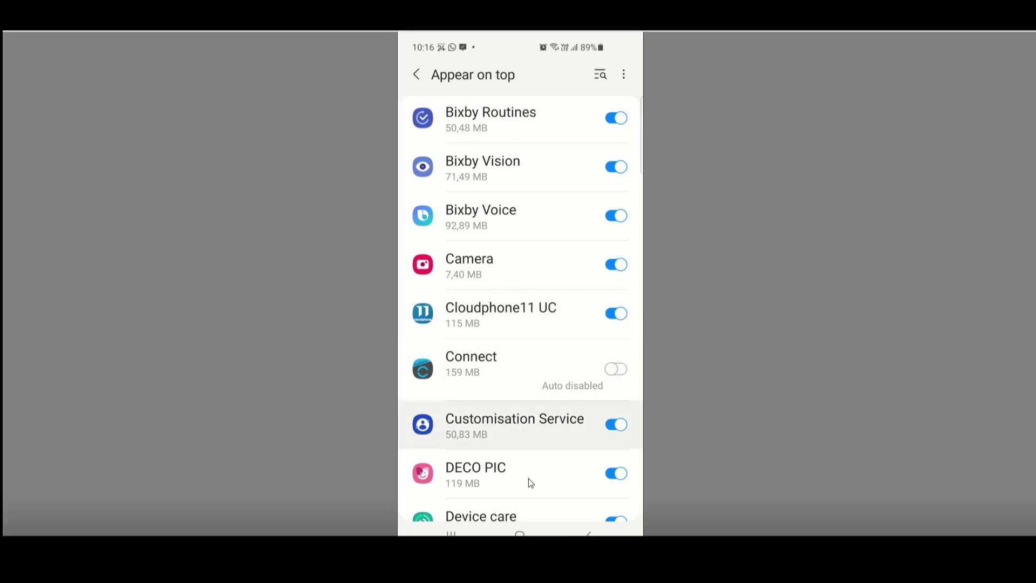
{"action": "left_click", "coordinate": [463, 530]}
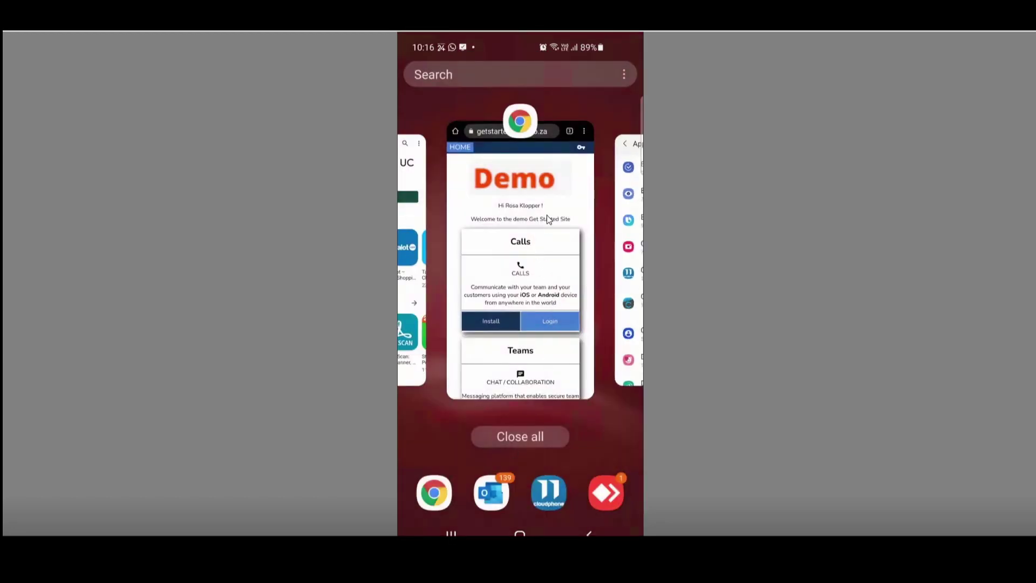
- Go to the home screen and launch Cloudphone11 UC from the app drawer
{"action": "left_click", "coordinate": [546, 214]}
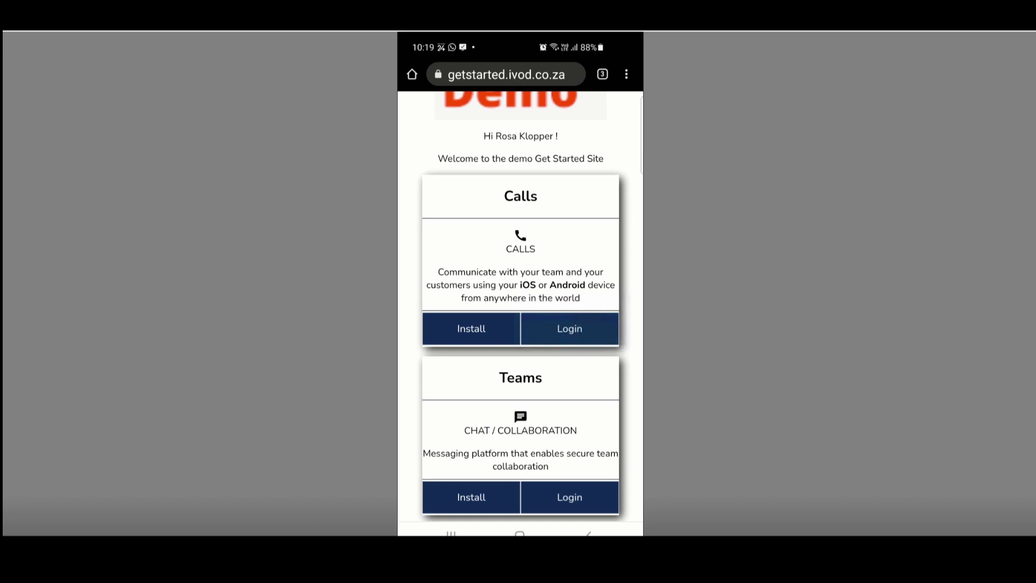
{"action": "left_click", "coordinate": [519, 534]}
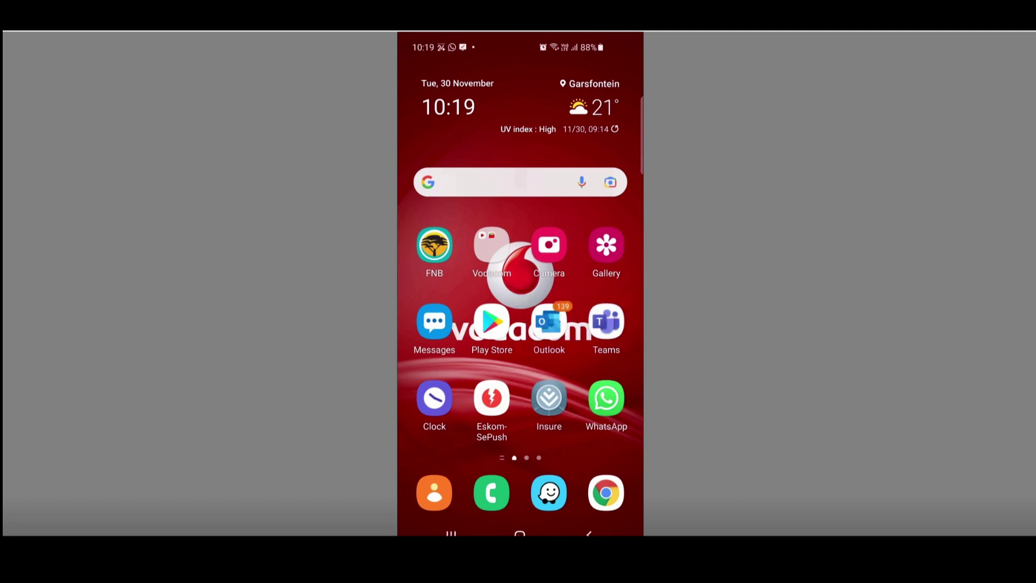
{"action": "left_click_drag", "start_coordinate": [519, 432], "coordinate": [520, 189]}
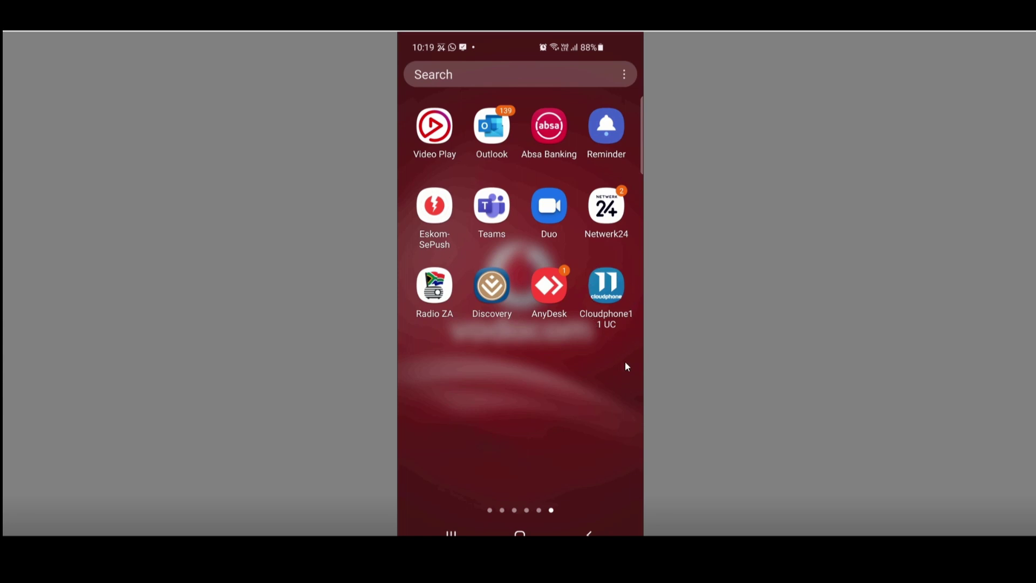
{"action": "left_click", "coordinate": [611, 281]}
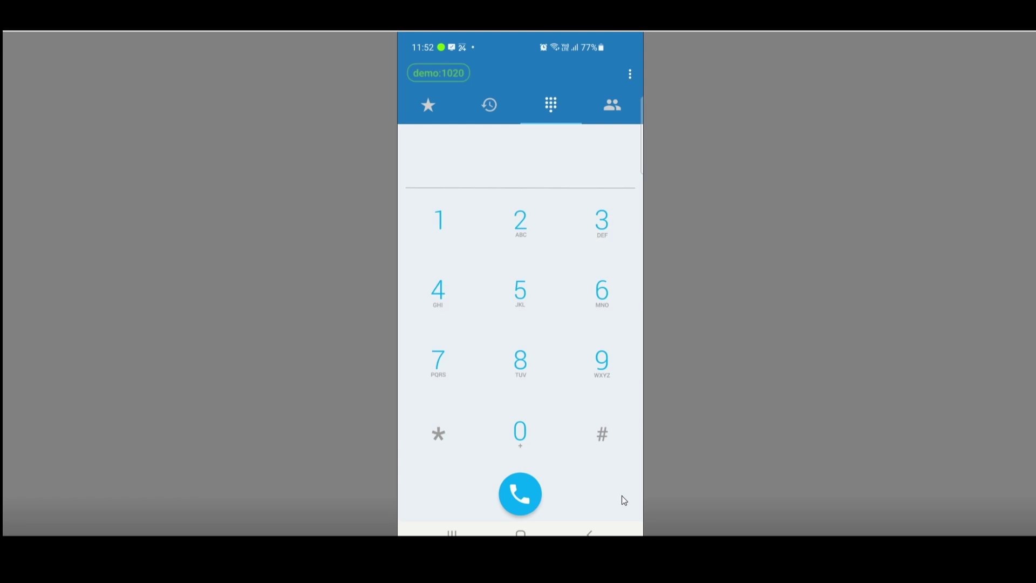
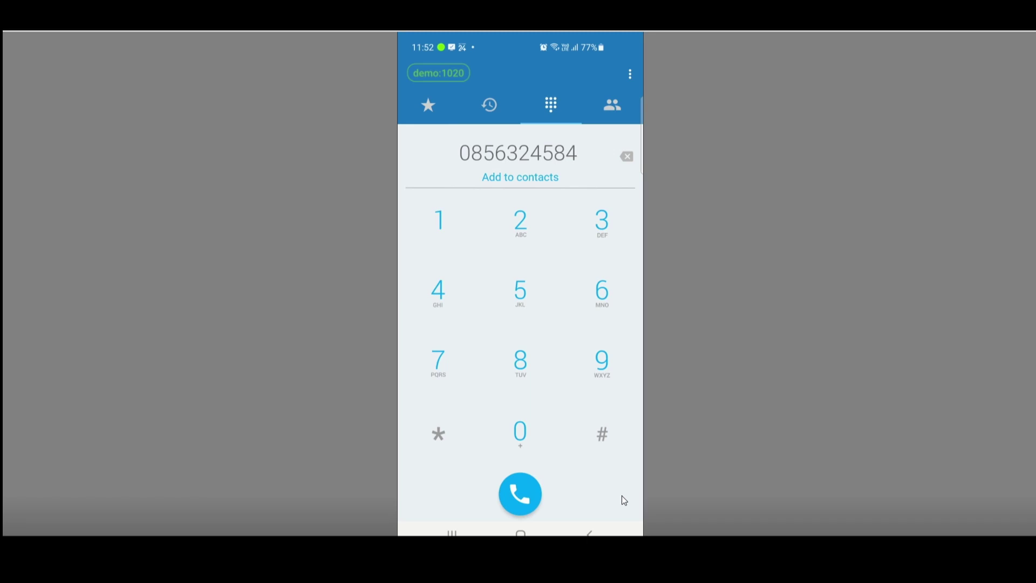
- Dial a ten-digit number, fix its last three digits, call it, then end the call
{"action": "key", "text": "Return"}
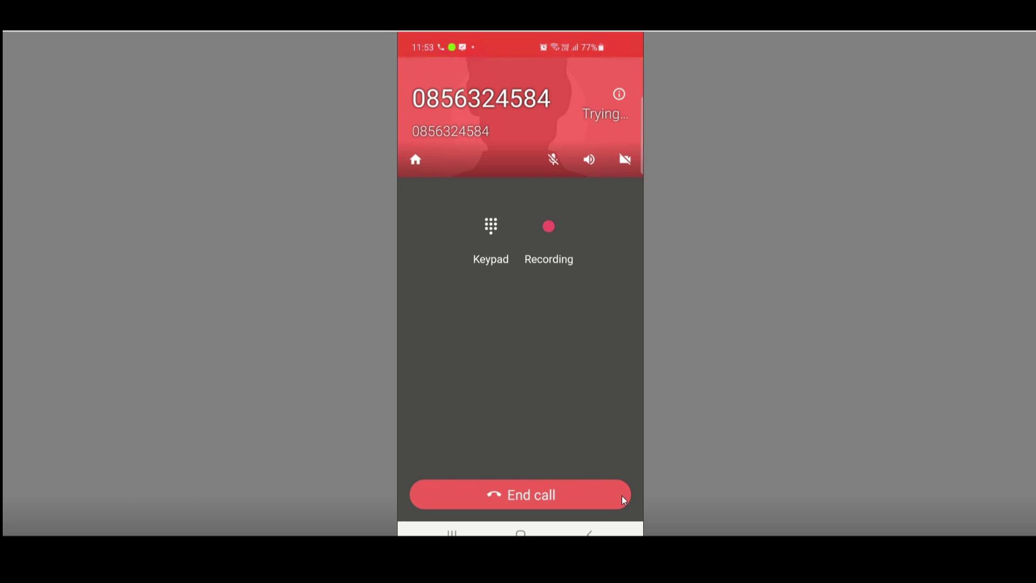
{"action": "left_click", "coordinate": [621, 495]}
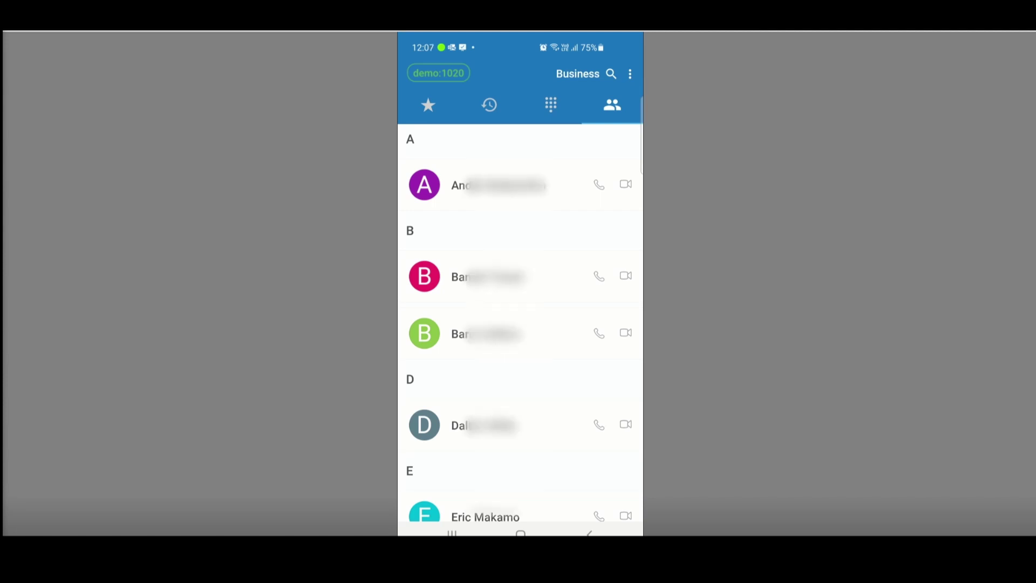
- Switch the contacts directory to Address Book, then back to Business
{"action": "left_click", "coordinate": [577, 73]}
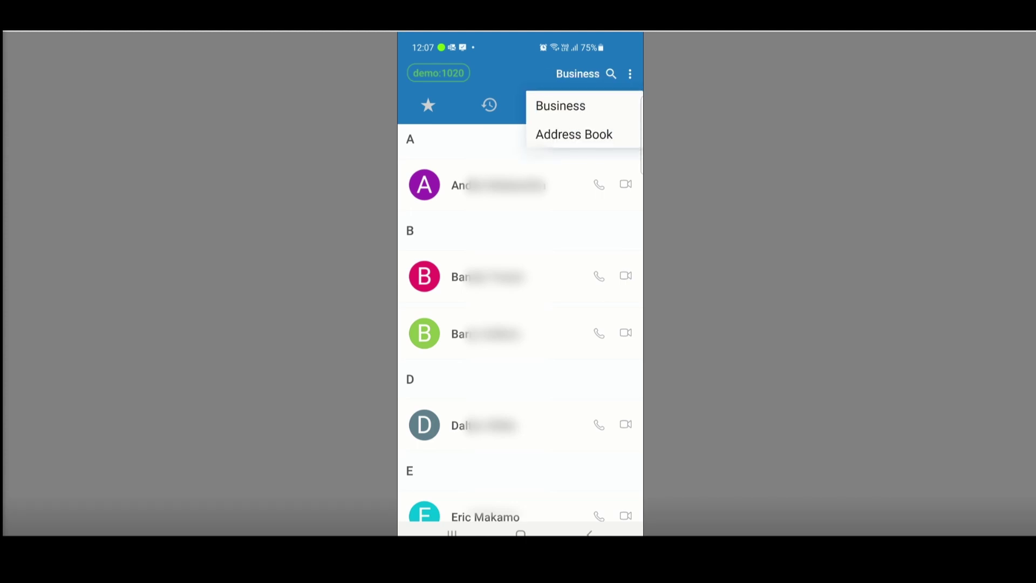
{"action": "left_click", "coordinate": [574, 134]}
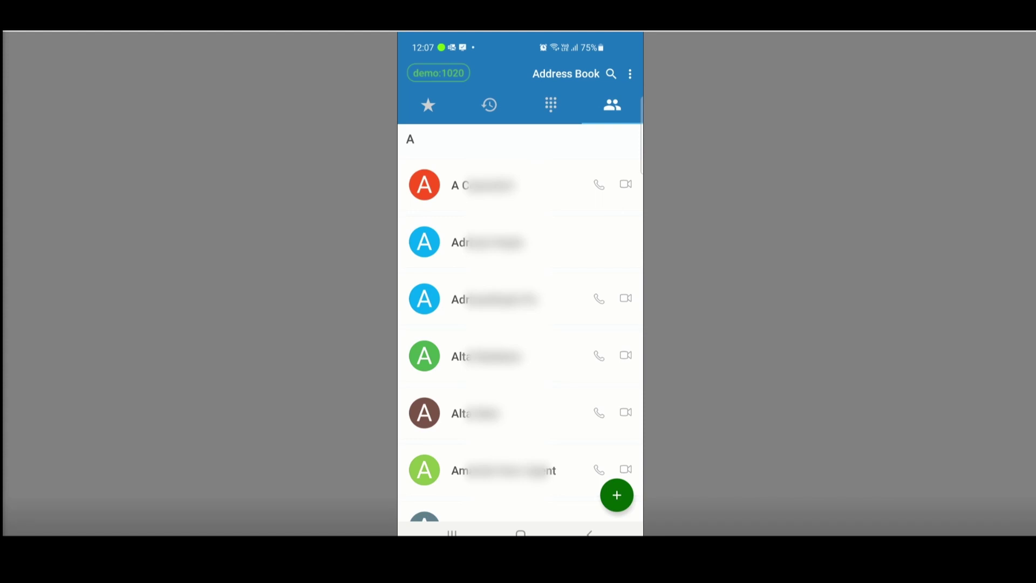
{"action": "left_click", "coordinate": [566, 73]}
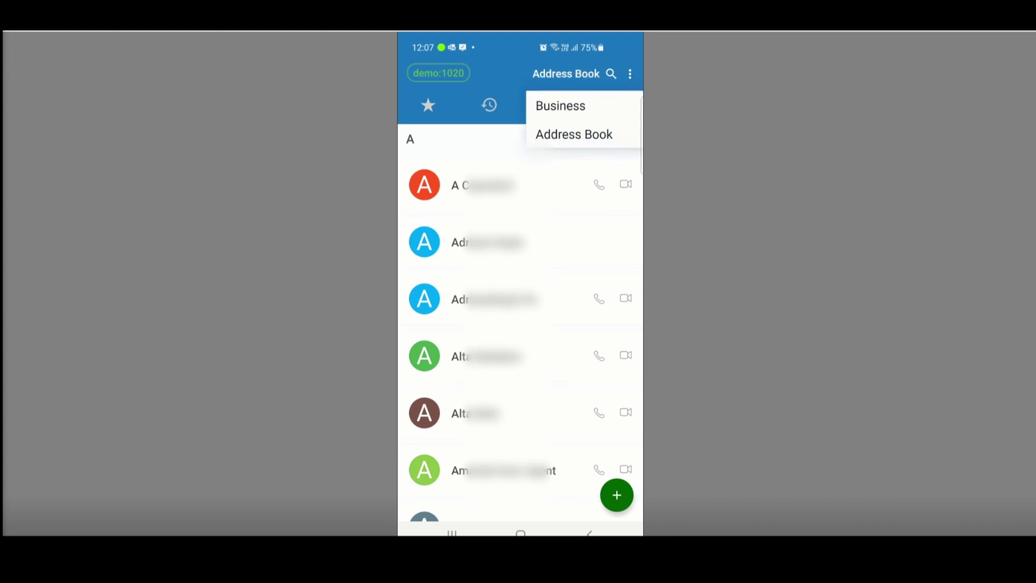
{"action": "left_click", "coordinate": [561, 106]}
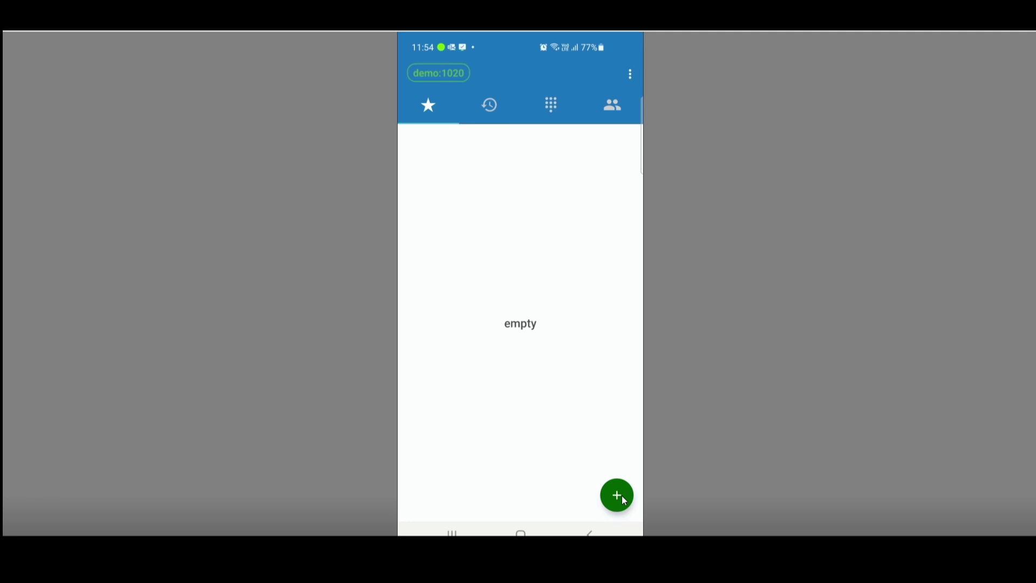
- Add a favourite titled with the contact's name, enter their phone number, and save it
{"action": "left_click", "coordinate": [621, 496]}
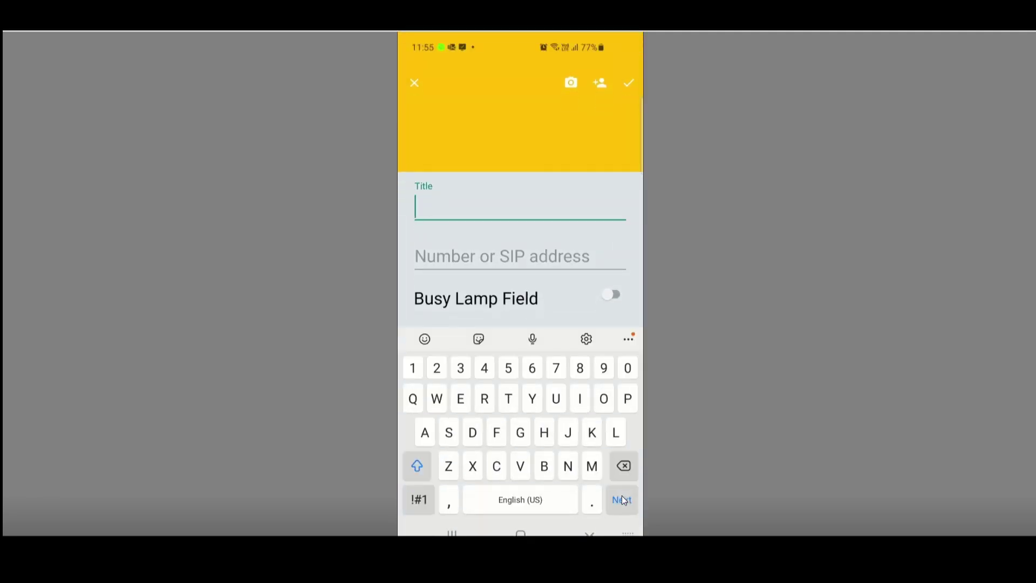
{"action": "type", "text": "B"}
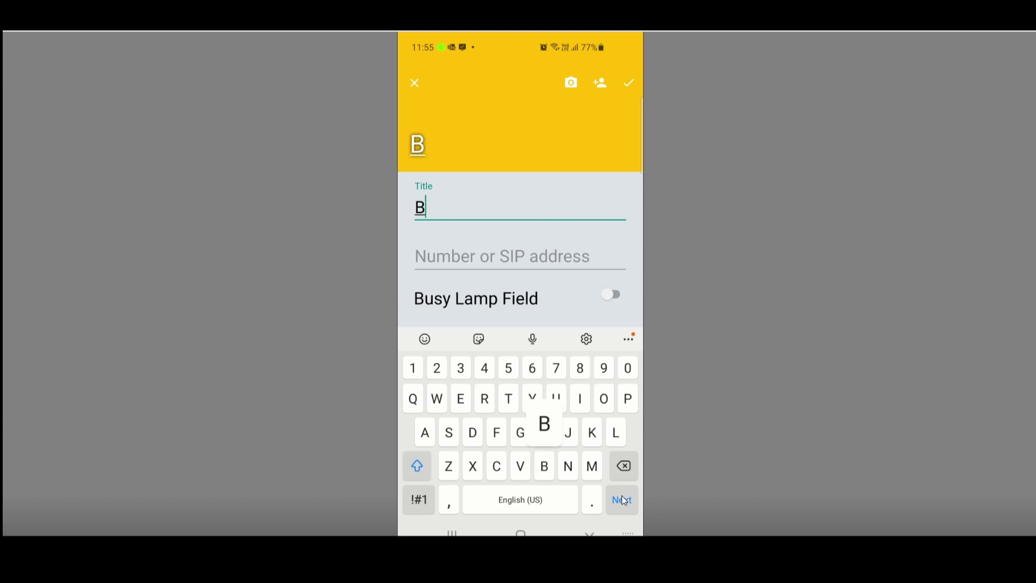
{"action": "type", "text": "etsie"}
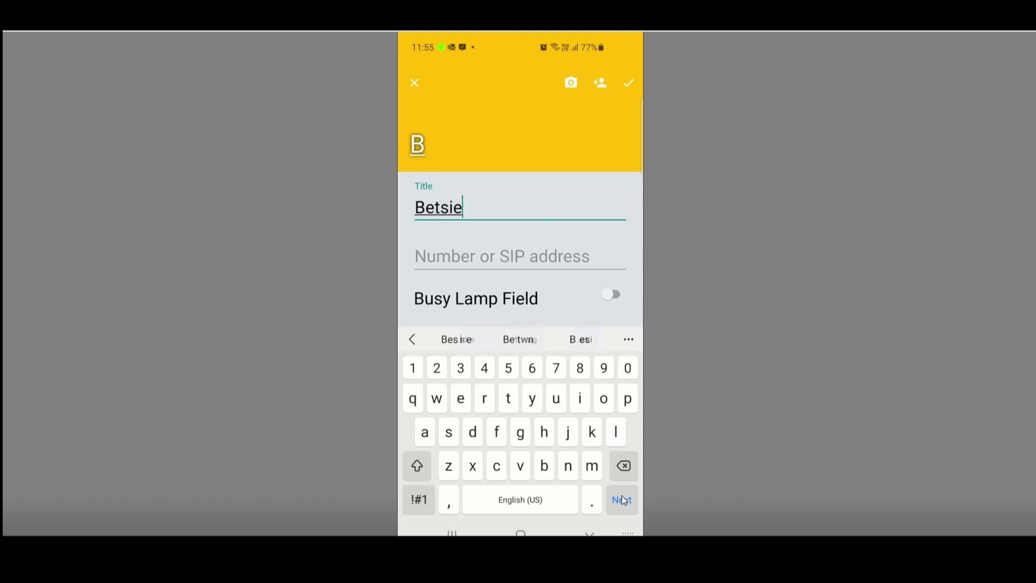
{"action": "left_click", "coordinate": [623, 500]}
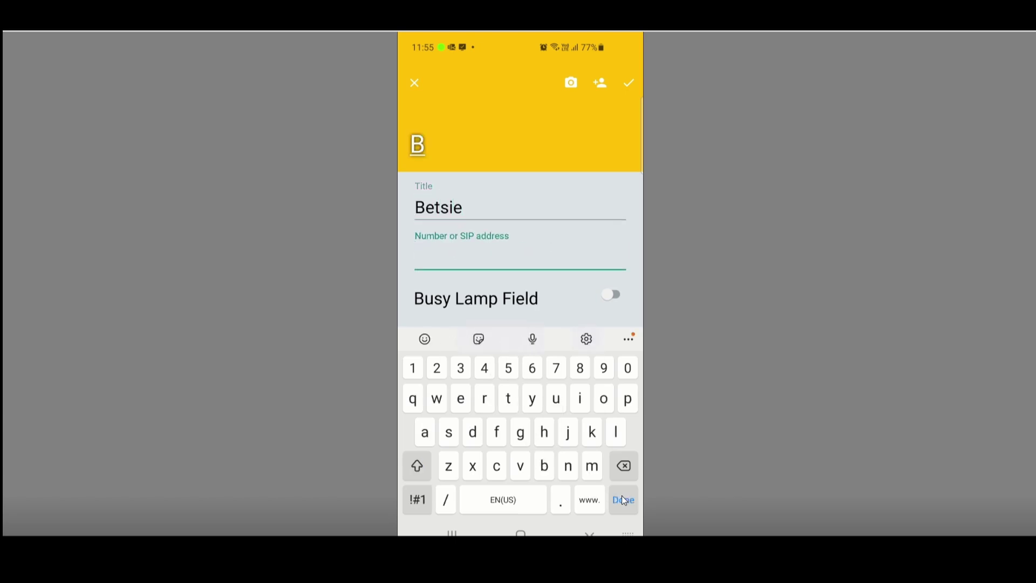
{"action": "type", "text": "055"}
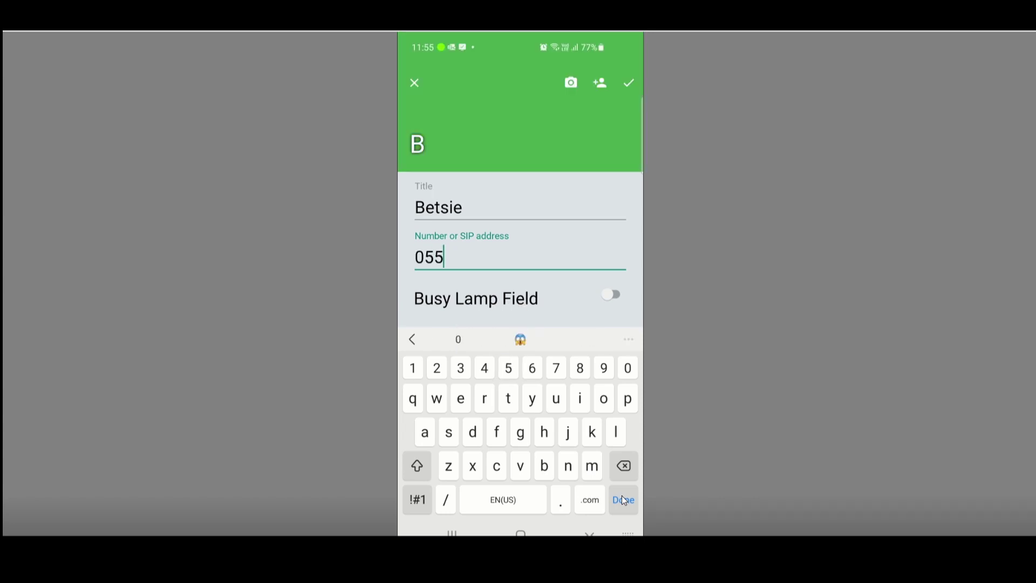
{"action": "type", "text": "5"}
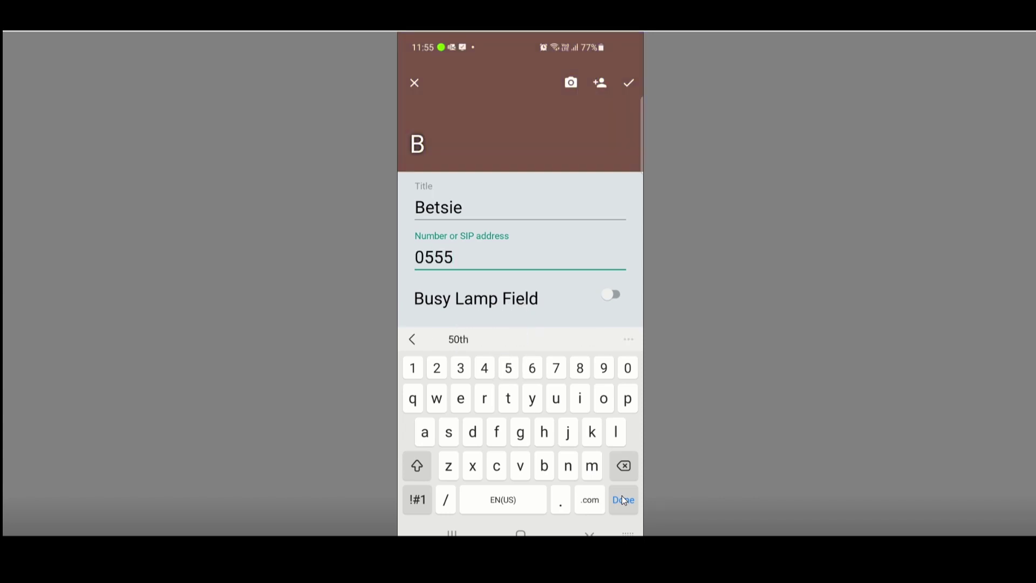
{"action": "type", "text": "6767"}
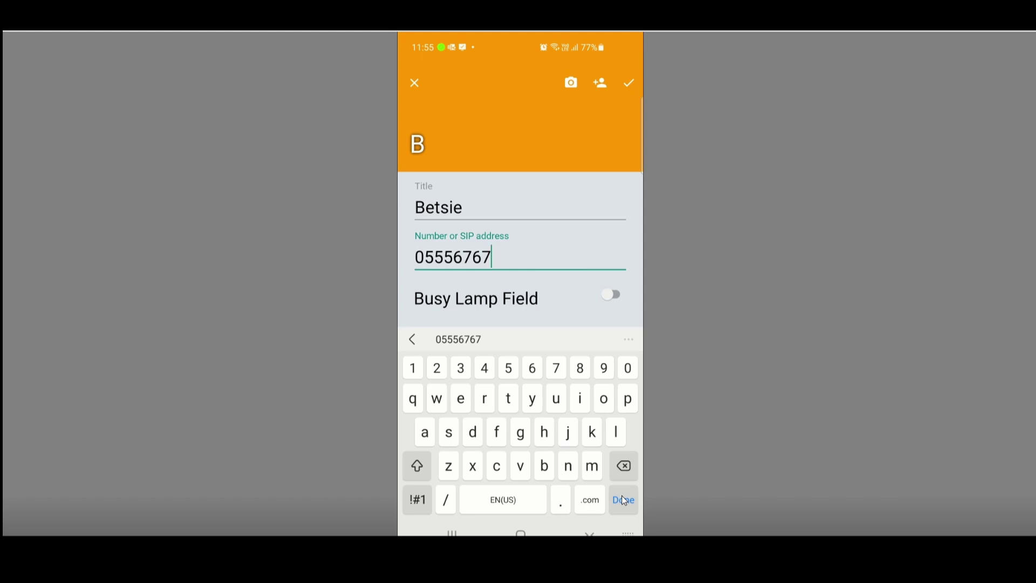
{"action": "left_click", "coordinate": [623, 501]}
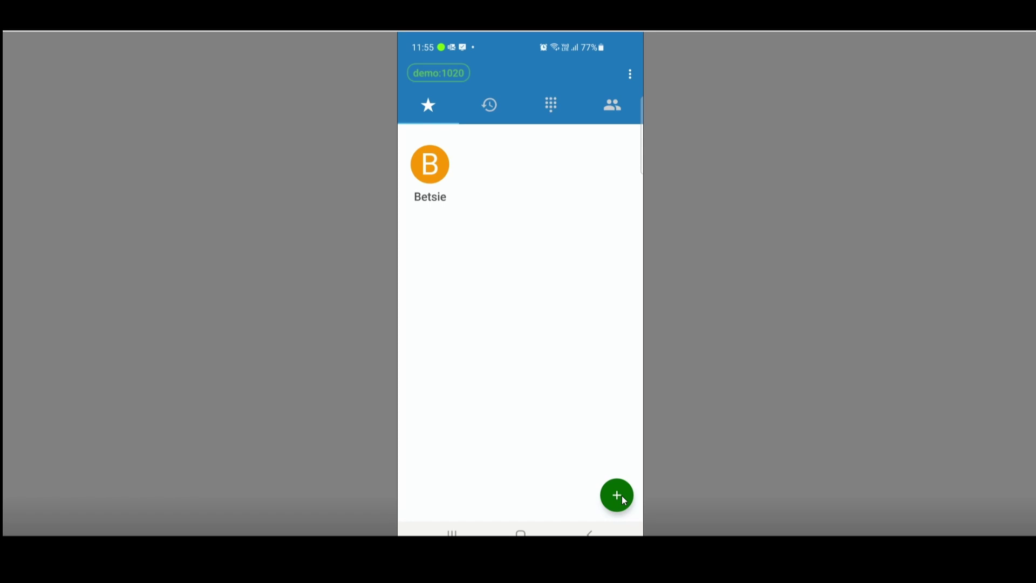
- Add a new favourite with the contact's first name and phone number, then save it
{"action": "left_click", "coordinate": [624, 500]}
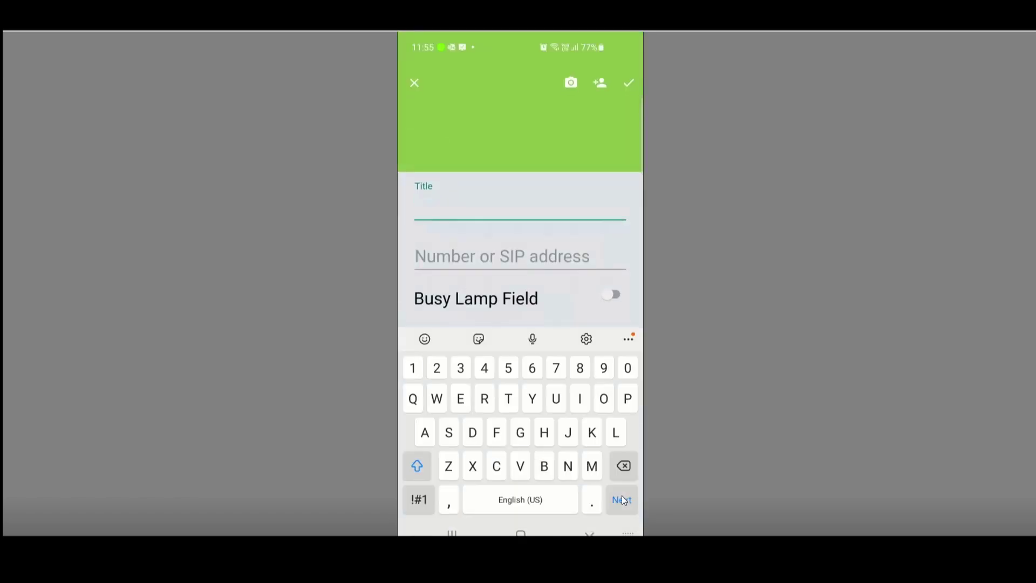
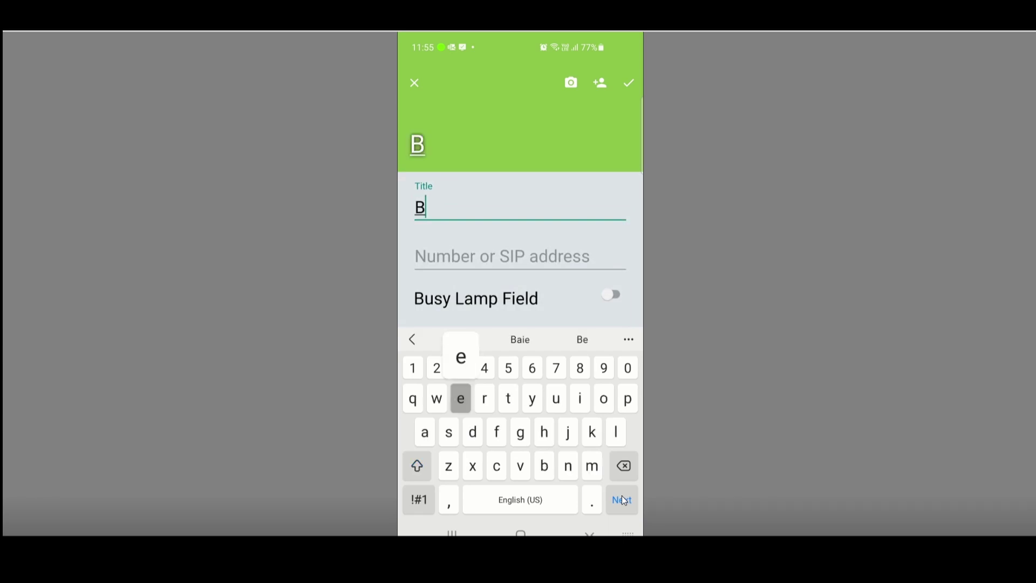
{"action": "left_click", "coordinate": [622, 499]}
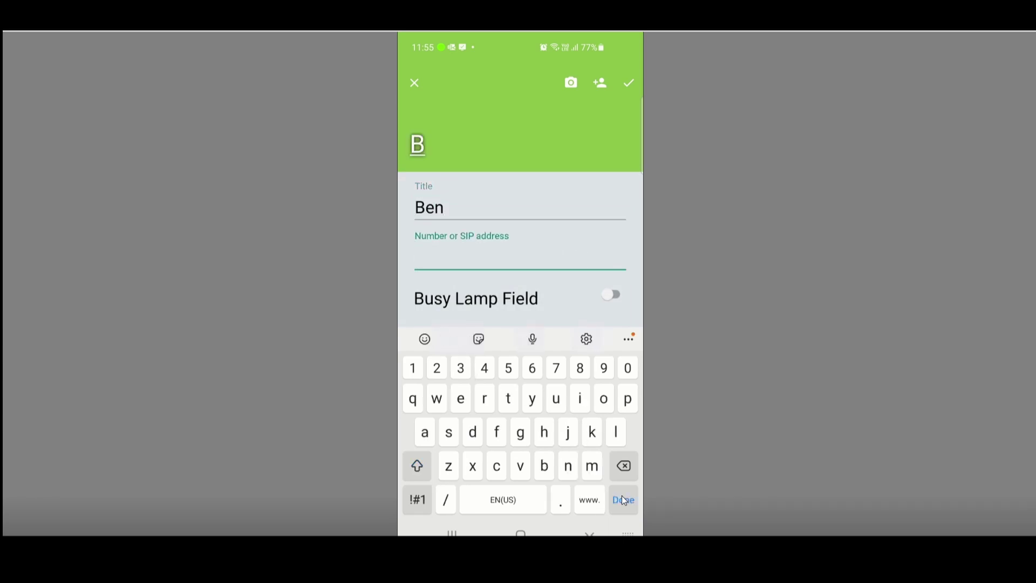
{"action": "type", "text": "08636846"}
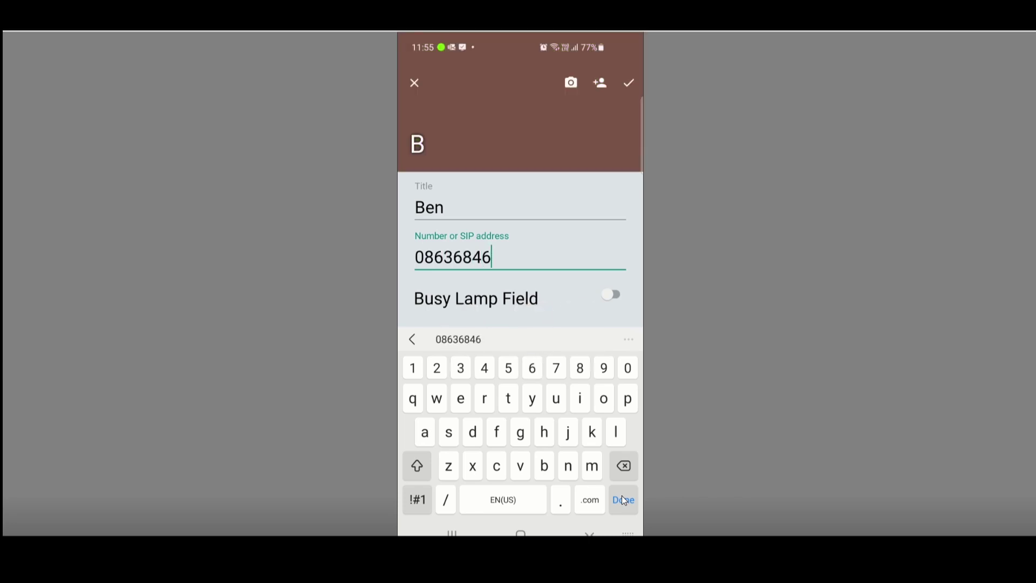
{"action": "left_click", "coordinate": [624, 500]}
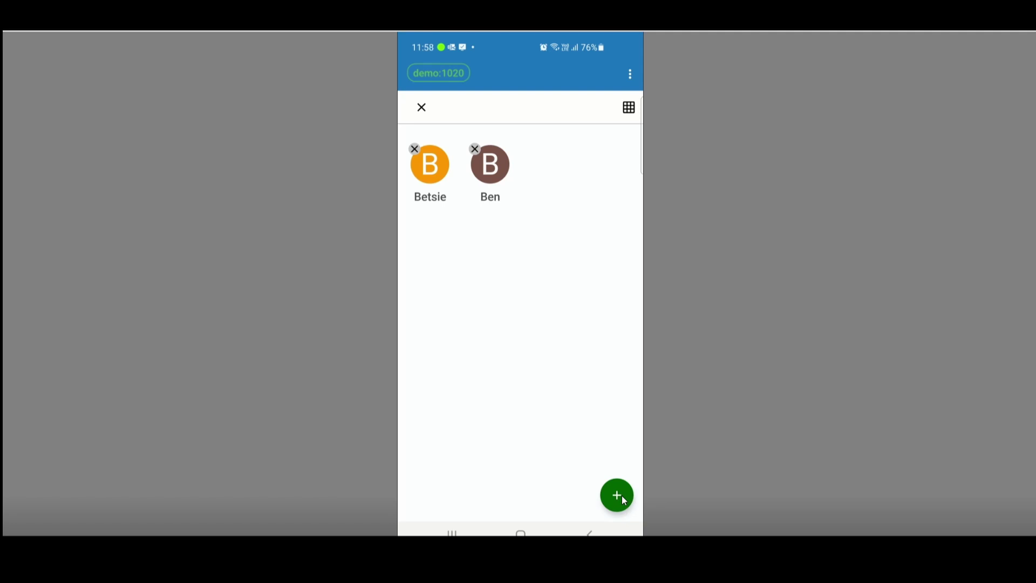
- Edit the second favourite and append the contact's surname to its title
{"action": "left_click", "coordinate": [621, 495]}
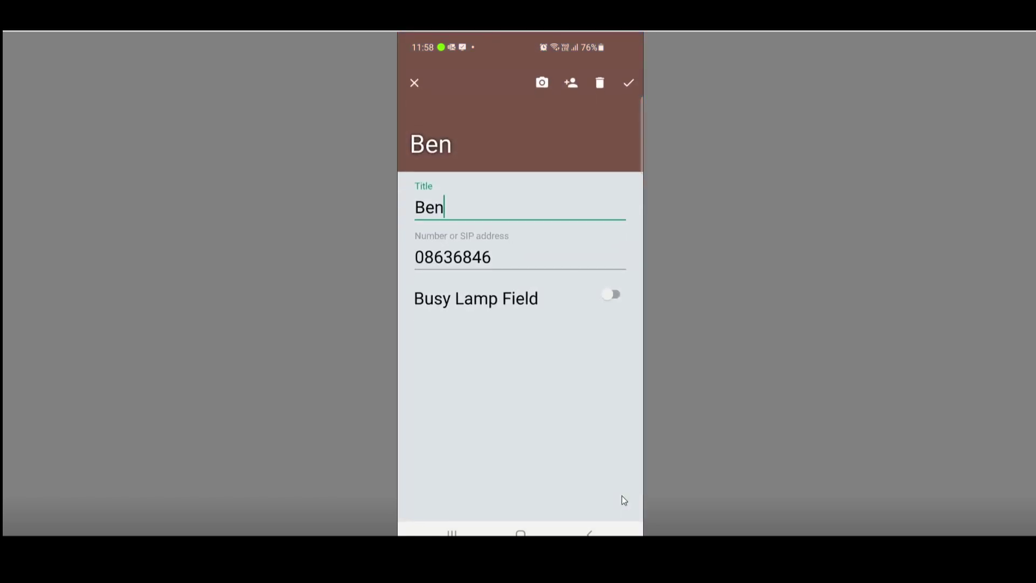
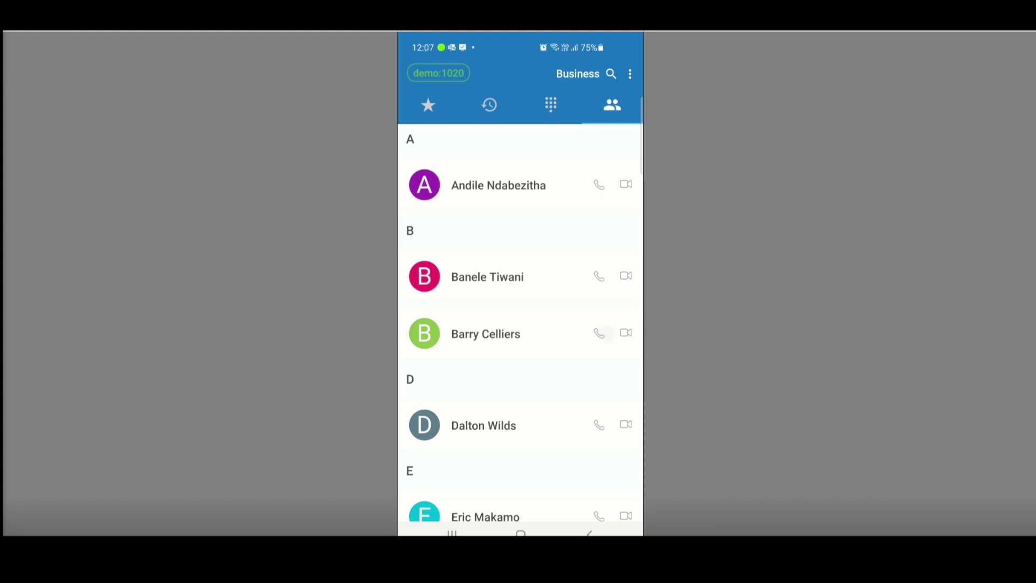
- Call the business contact directly from the Contacts directory
{"action": "left_click", "coordinate": [600, 332]}
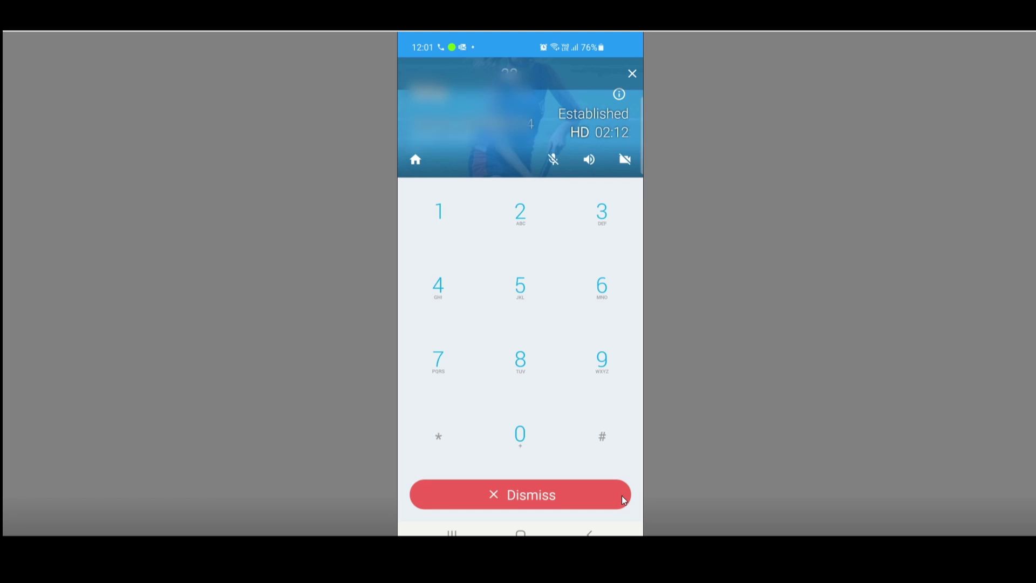
- Dismiss the in-call keypad to bring back the call controls
{"action": "left_click", "coordinate": [621, 495]}
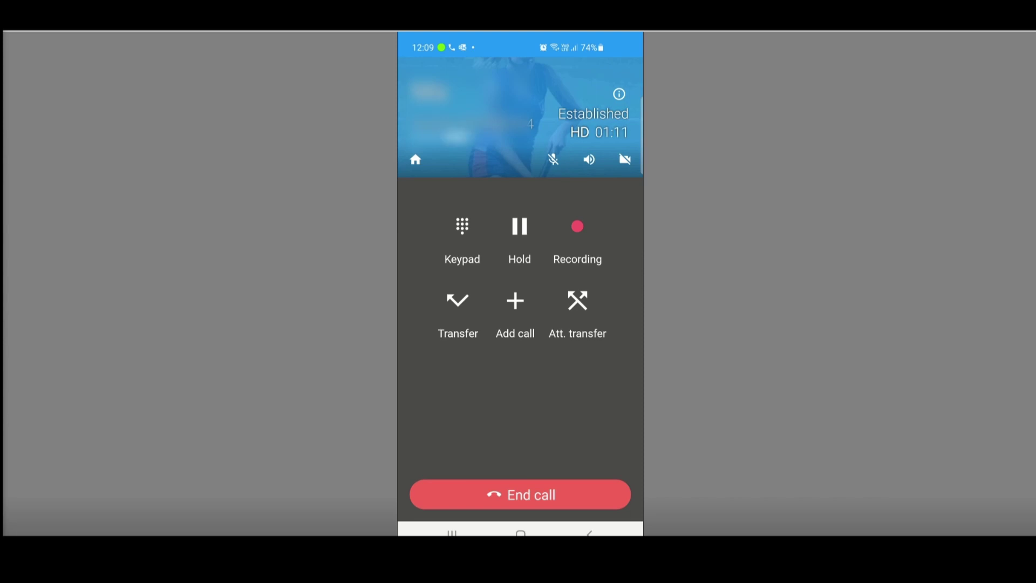
- Hold the current call with an attended transfer, bringing up the call log for a target
{"action": "left_click", "coordinate": [457, 300]}
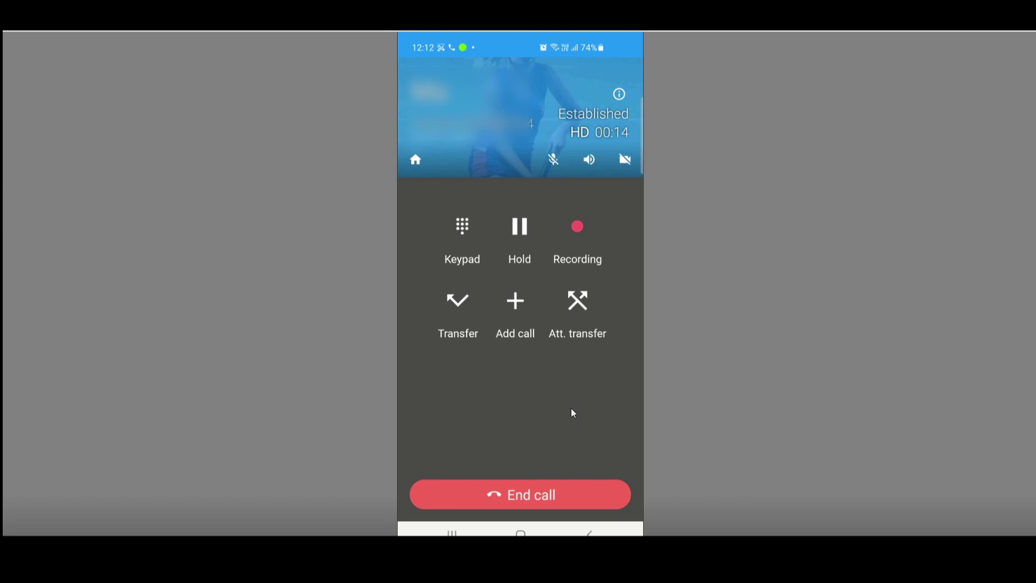
{"action": "left_click", "coordinate": [575, 303]}
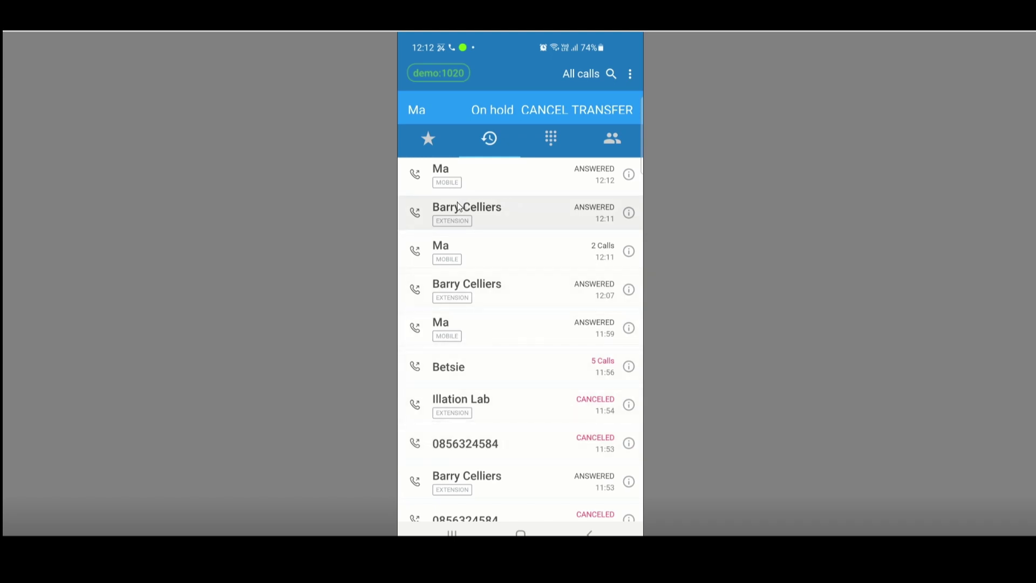
- Call the target contact from Recents and complete the transfer once connected
{"action": "left_click", "coordinate": [415, 215]}
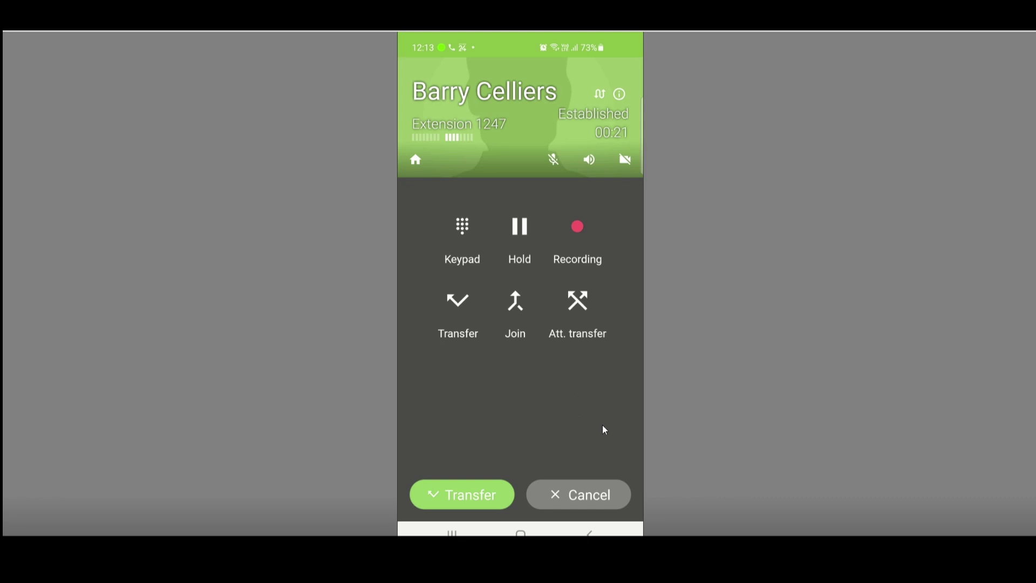
{"action": "left_click", "coordinate": [472, 496]}
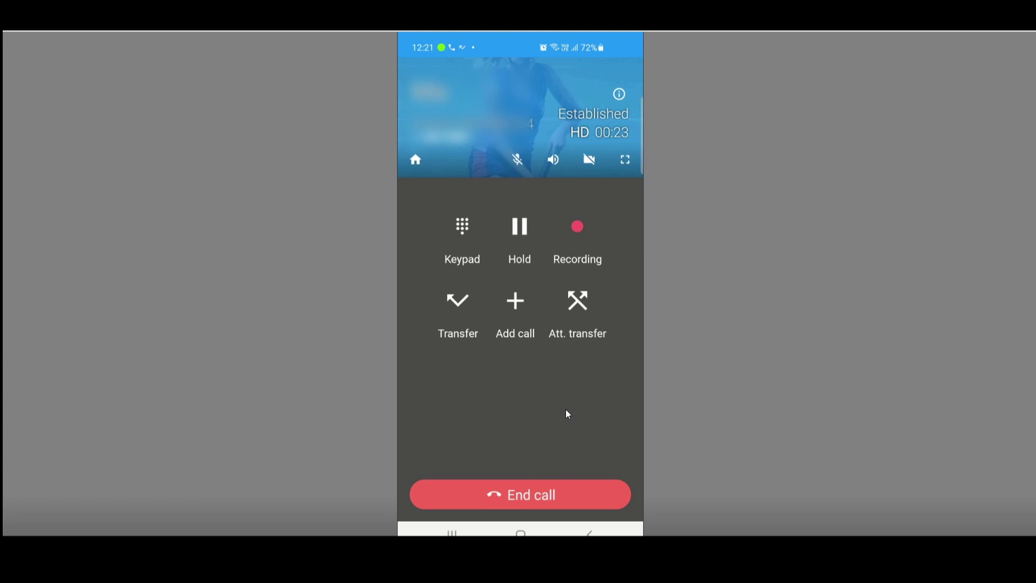
- Add a second call to a business contact from their details page in Contacts
{"action": "left_click", "coordinate": [516, 303]}
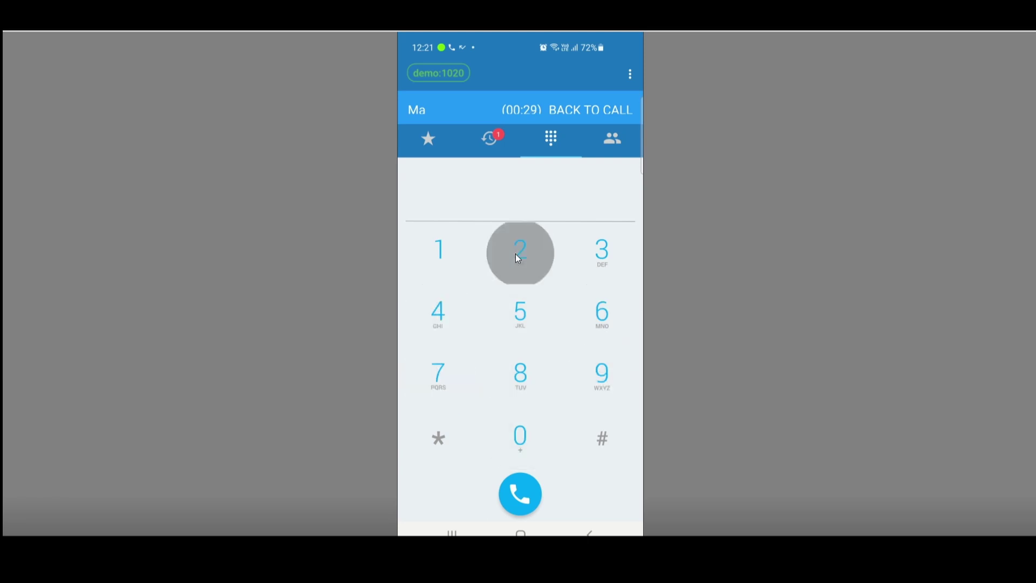
{"action": "left_click", "coordinate": [615, 140]}
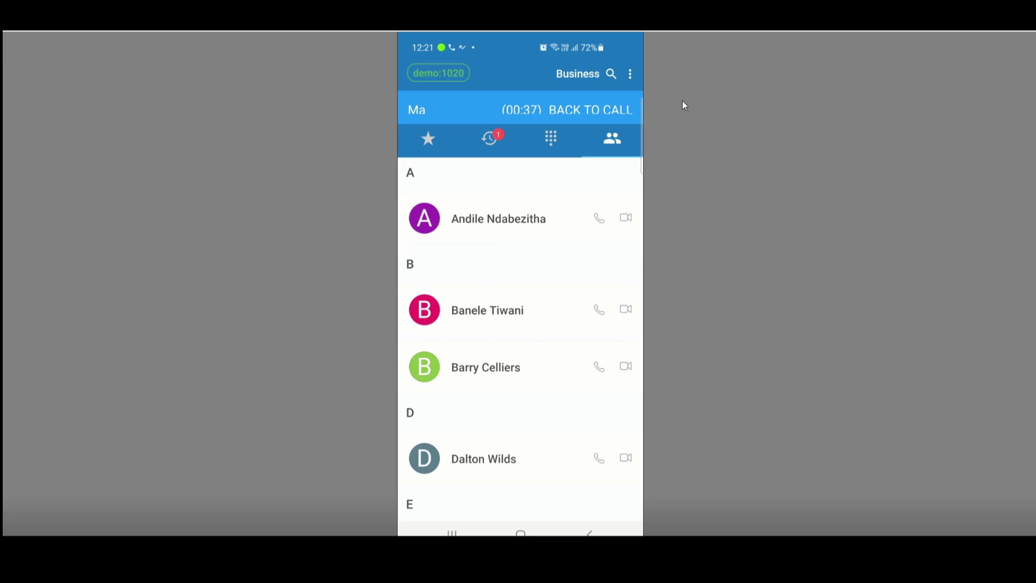
{"action": "left_click", "coordinate": [433, 370]}
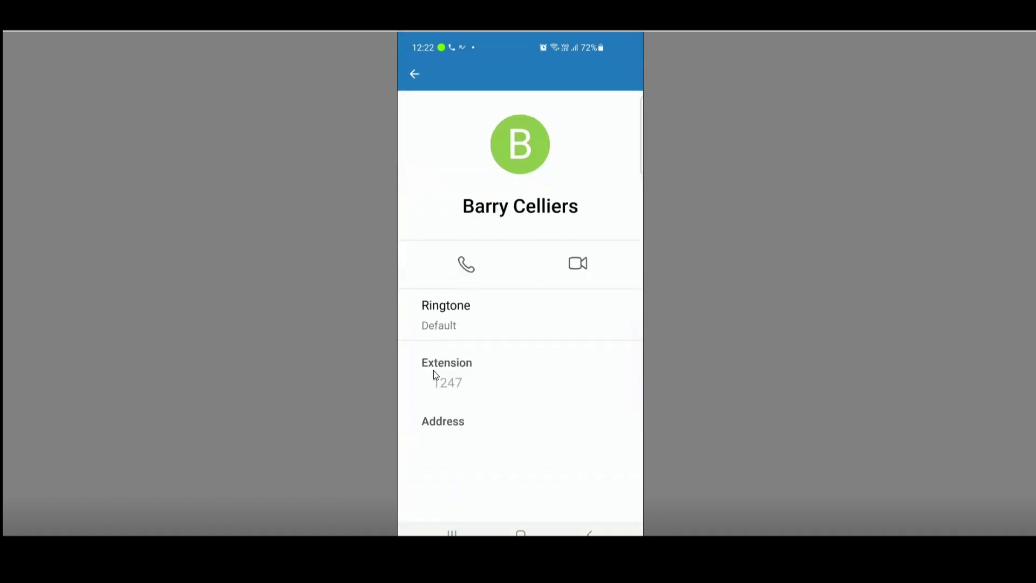
{"action": "left_click", "coordinate": [466, 264]}
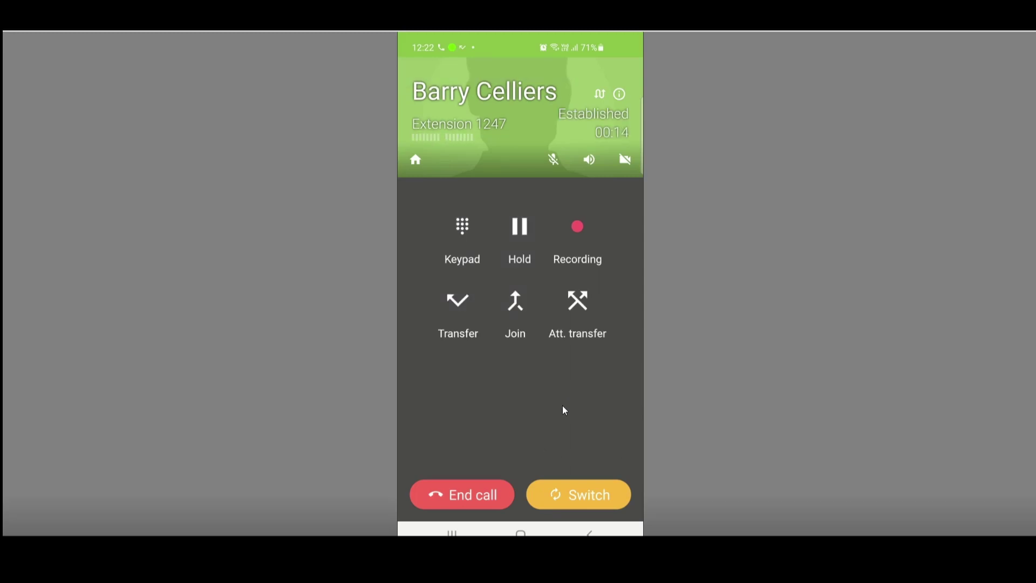
- Switch between the two calls twice, join them into a conference, then end it
{"action": "left_click", "coordinate": [584, 496]}
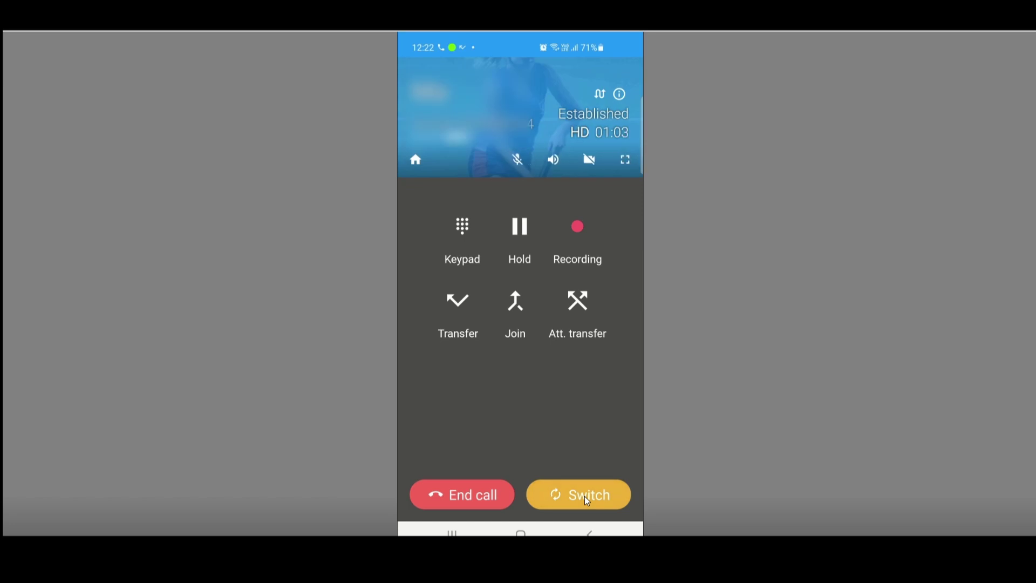
{"action": "left_click", "coordinate": [584, 496]}
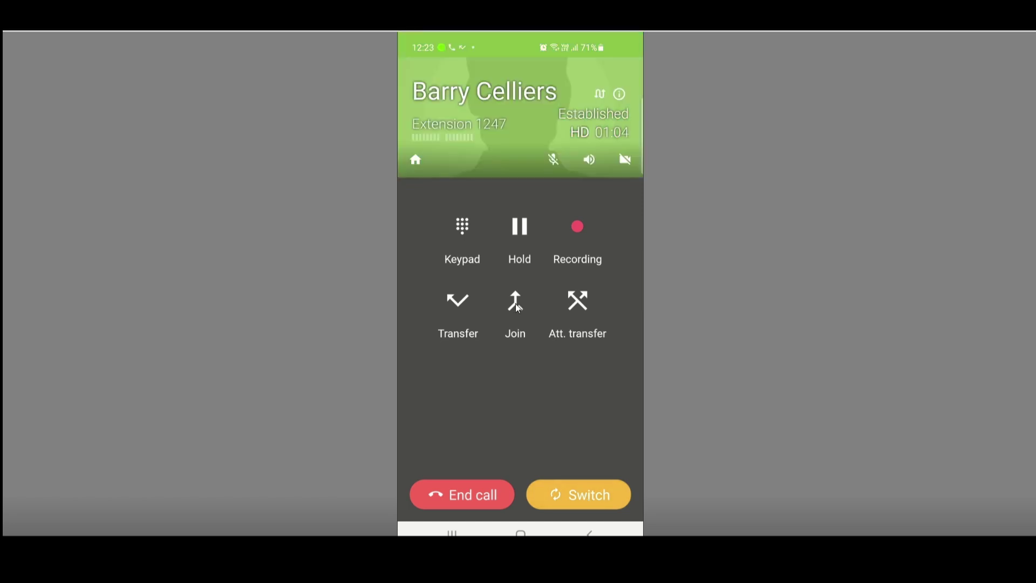
{"action": "left_click", "coordinate": [516, 303]}
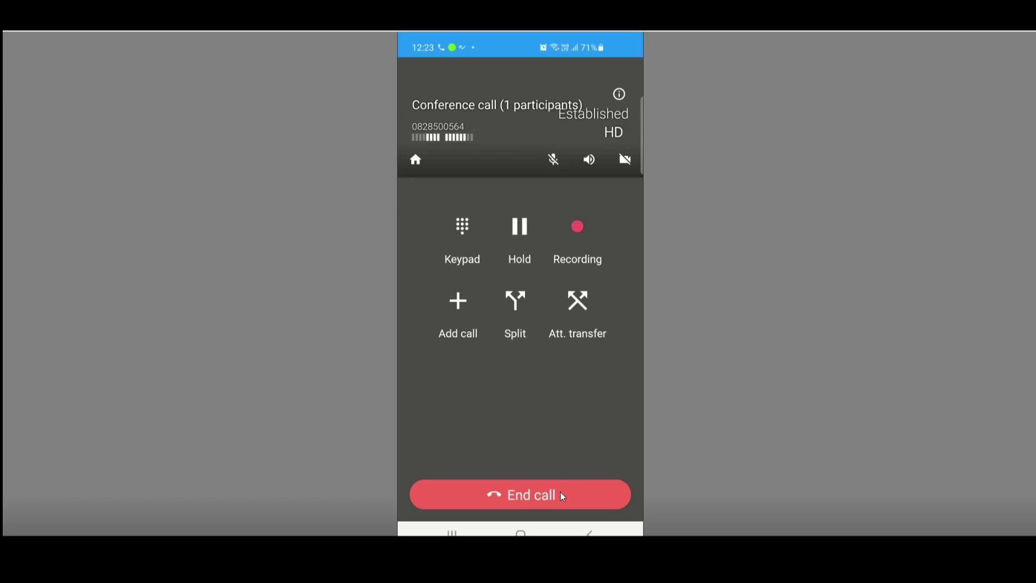
{"action": "left_click", "coordinate": [527, 494]}
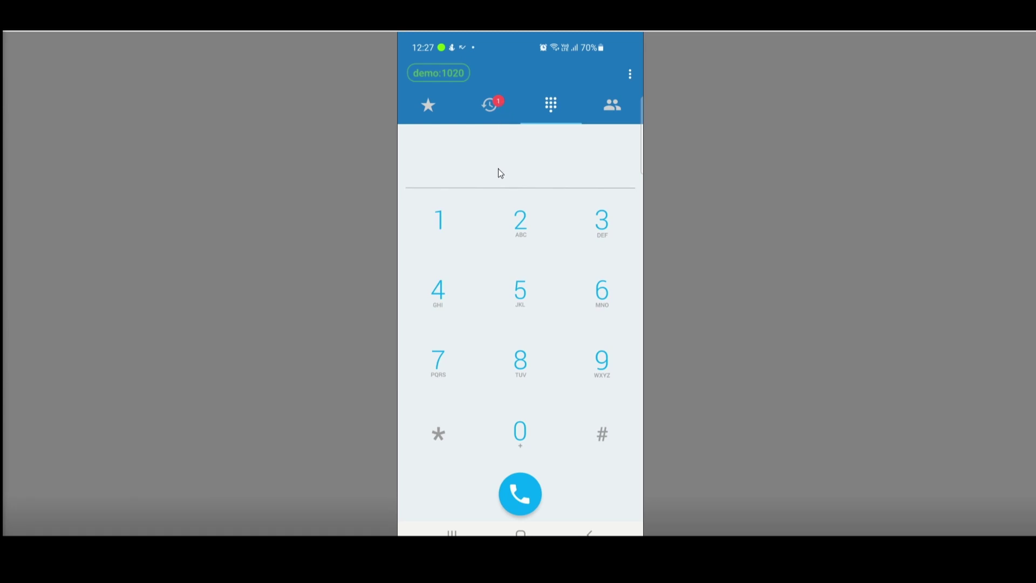
- Review one caller's answered calls in Recents, then return to the full call history
{"action": "left_click", "coordinate": [498, 106]}
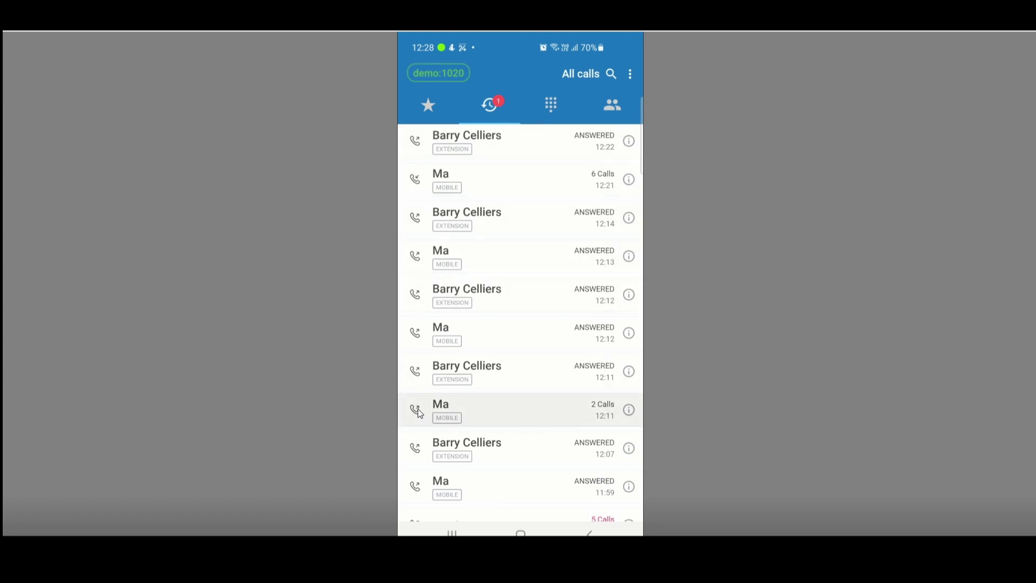
{"action": "left_click", "coordinate": [629, 410]}
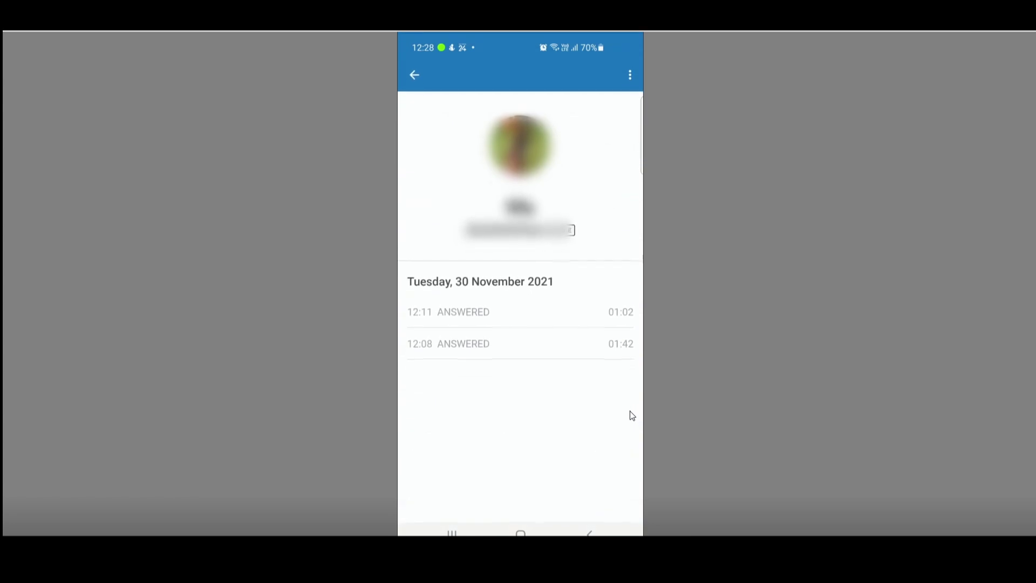
{"action": "left_click", "coordinate": [414, 75]}
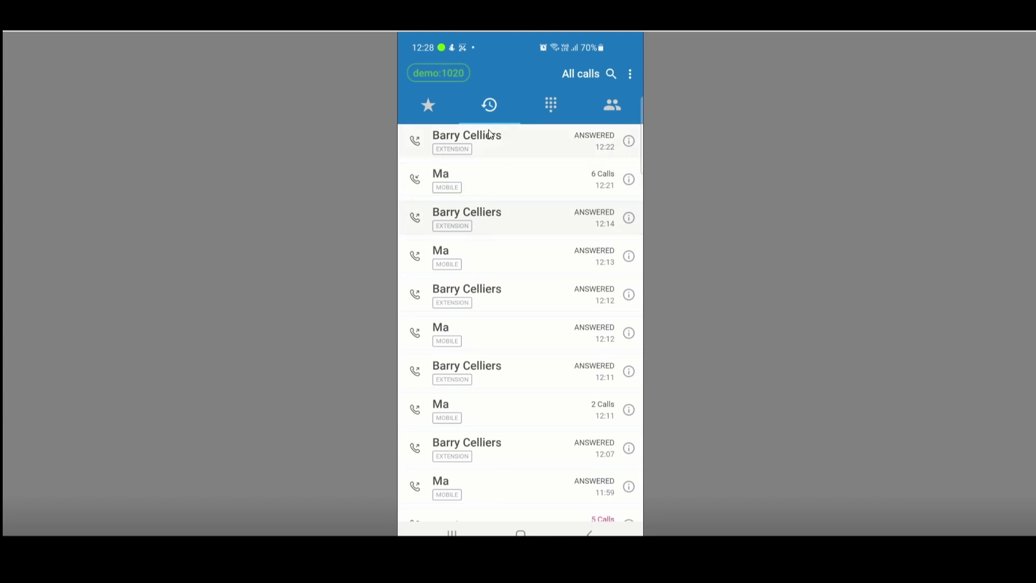